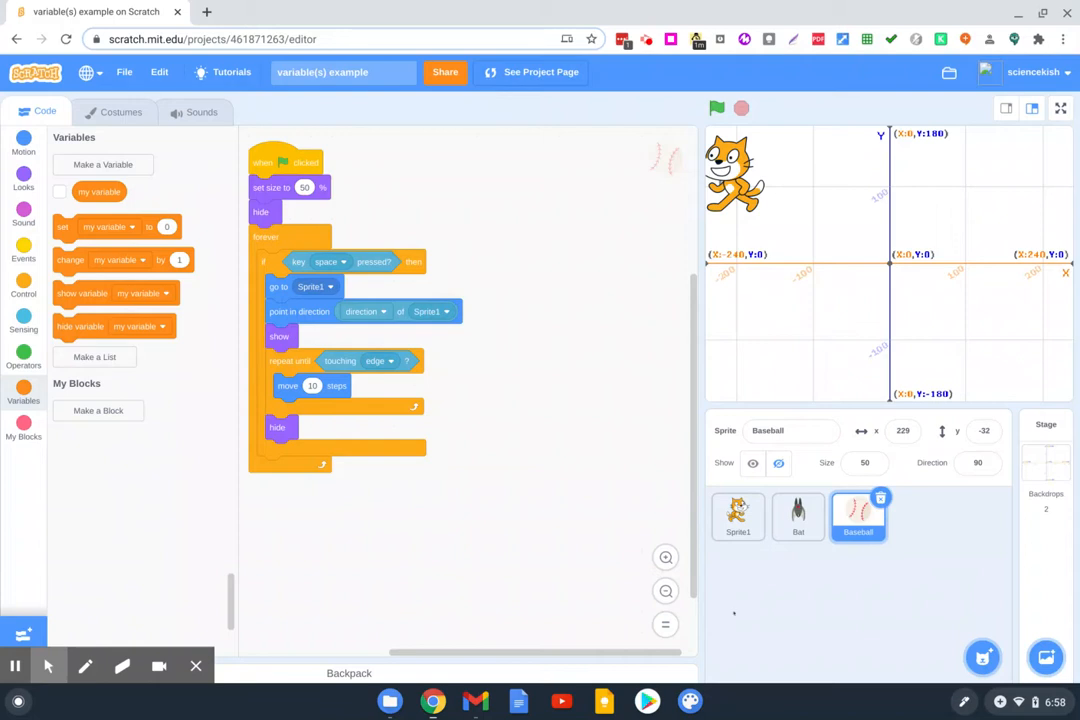
# Step: Run the game and steer the cat right and down across the stage with d/a/s
pyautogui.click(738, 515)
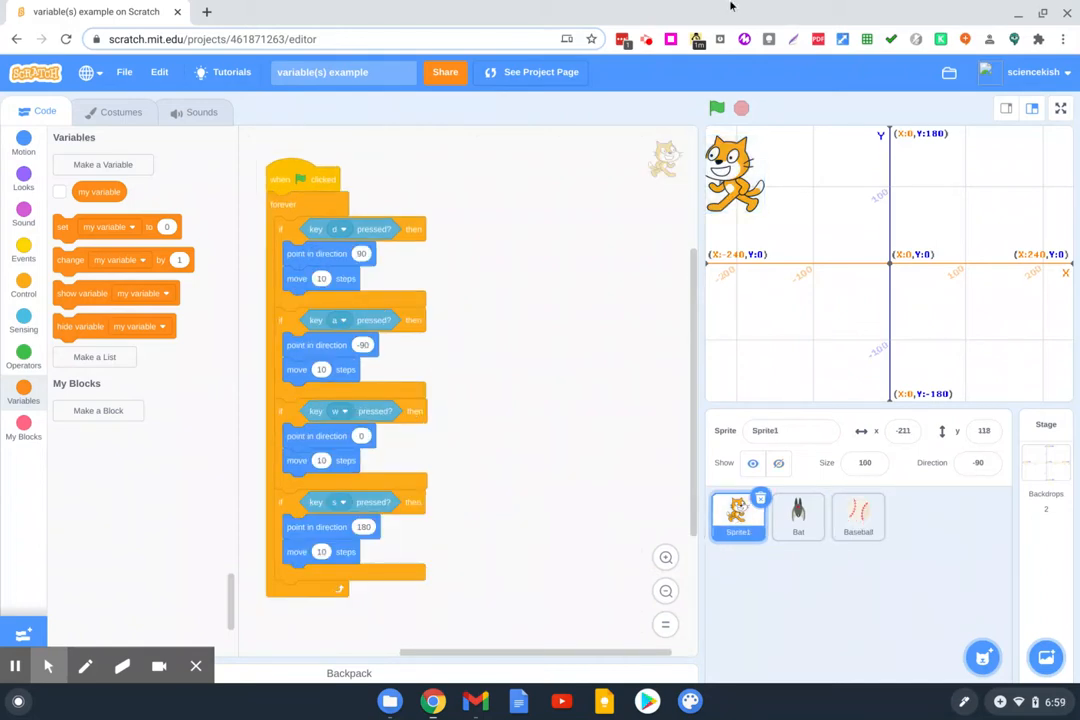
pyautogui.click(716, 107)
pyautogui.press('d')
pyautogui.press('d')
pyautogui.press('d')
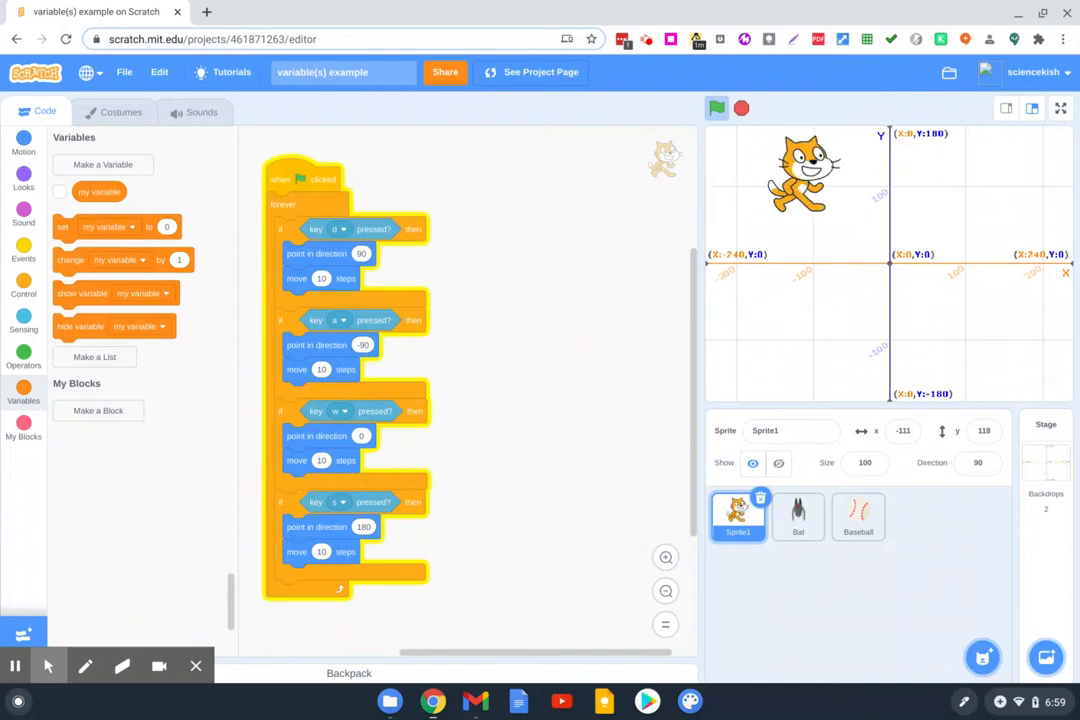
pyautogui.press('d')
pyautogui.press('d')
pyautogui.press('d')
pyautogui.press('a')
pyautogui.press('a')
pyautogui.press('a')
pyautogui.press('a')
pyautogui.press('a')
pyautogui.press('a')
pyautogui.press('d')
pyautogui.press('d')
pyautogui.press('d')
pyautogui.press('s')
pyautogui.press('s')
pyautogui.press('s')
pyautogui.press('s')
pyautogui.press('s')
pyautogui.press('s')
# Step: Steer the cat up-left and back down-right with w/a/s/d, then stop the game
pyautogui.press('w')
pyautogui.press('w')
pyautogui.press('w')
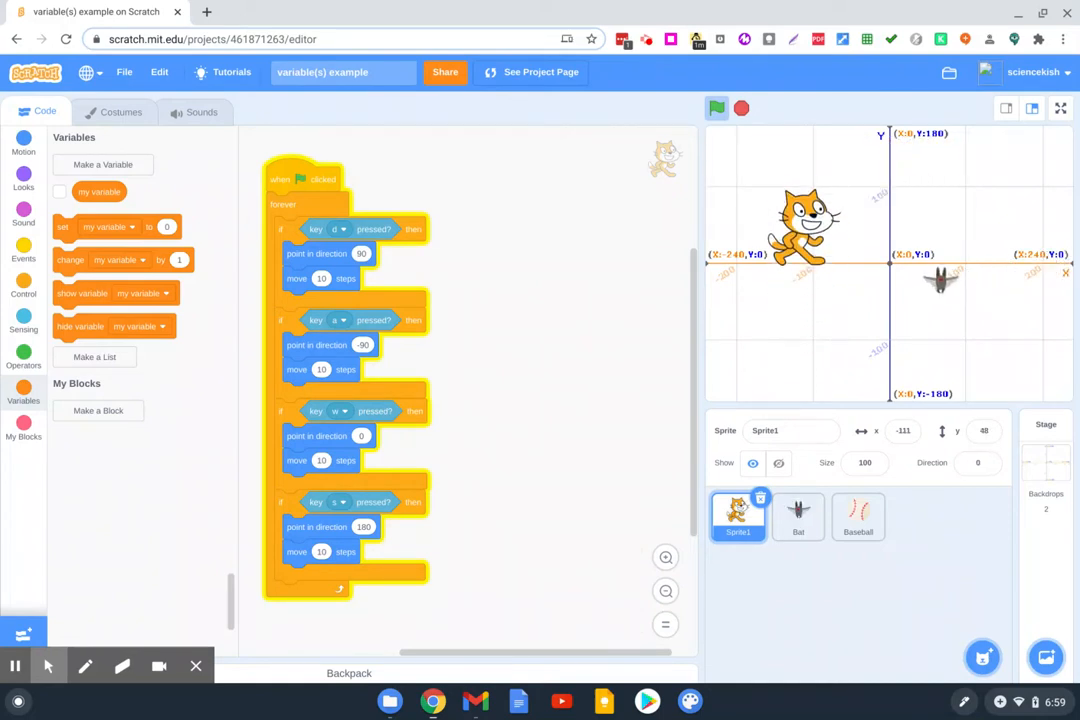
pyautogui.press('w')
pyautogui.press('w')
pyautogui.press('w')
pyautogui.press('a')
pyautogui.press('a')
pyautogui.press('a')
pyautogui.press('s')
pyautogui.press('s')
pyautogui.press('s')
pyautogui.press('d')
pyautogui.press('d')
pyautogui.press('d')
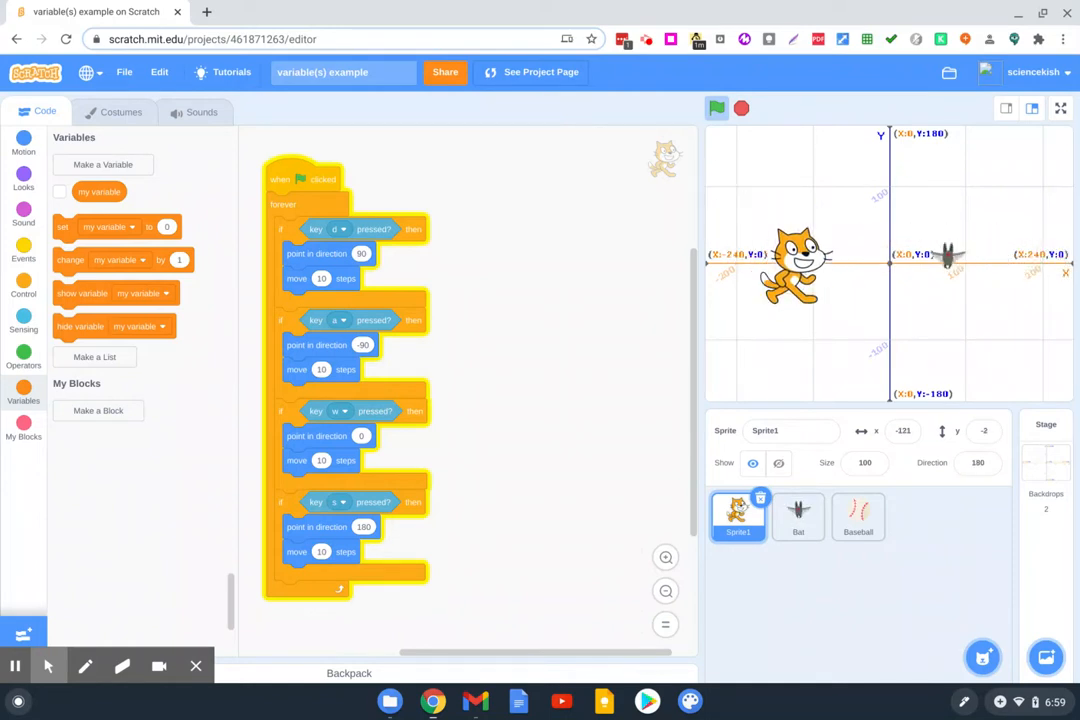
pyautogui.press('s')
pyautogui.press('s')
pyautogui.press('s')
pyautogui.press('d')
pyautogui.press('d')
pyautogui.press('d')
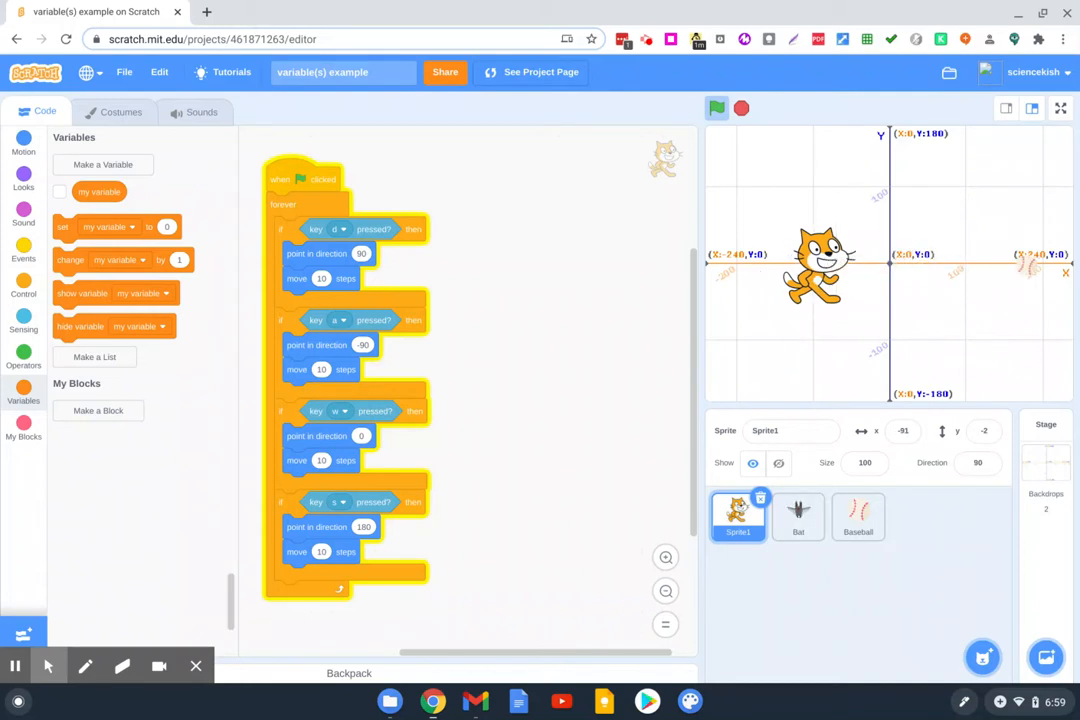
pyautogui.click(741, 107)
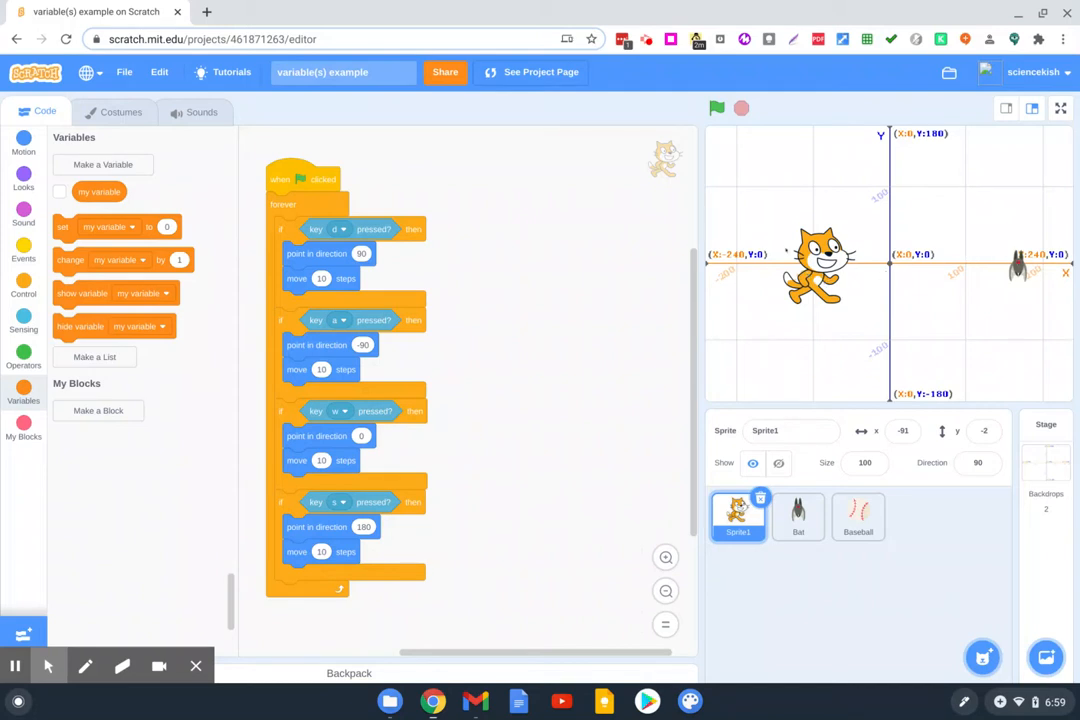
pyautogui.click(858, 515)
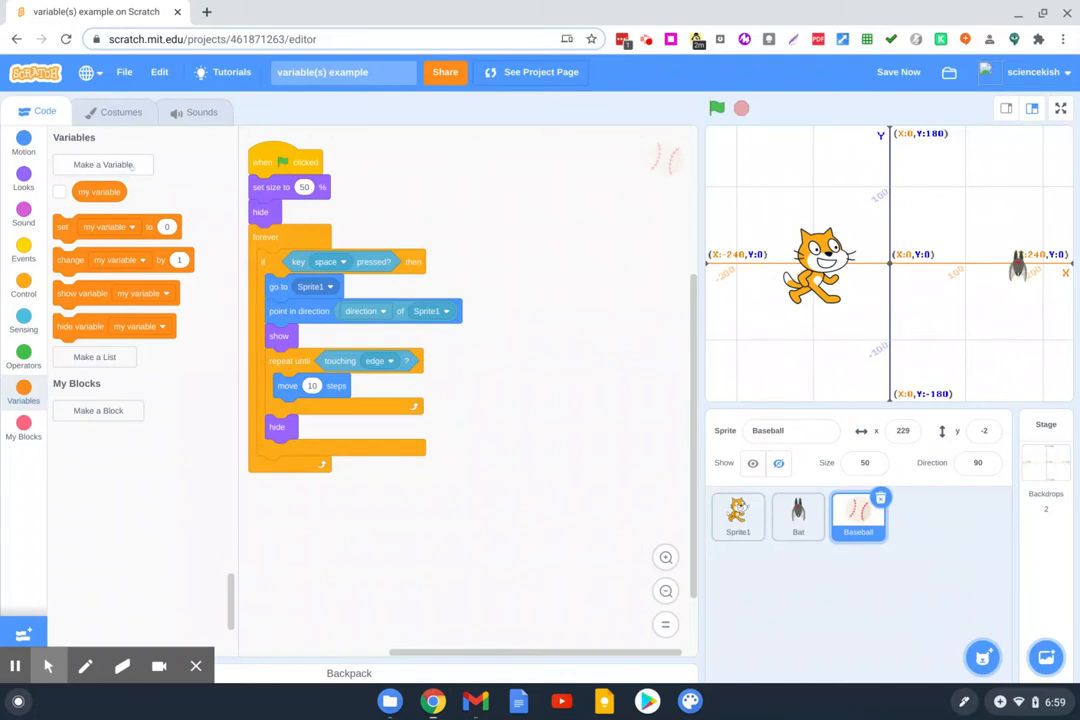
# Step: Create the variable score for all sprites
pyautogui.click(103, 164)
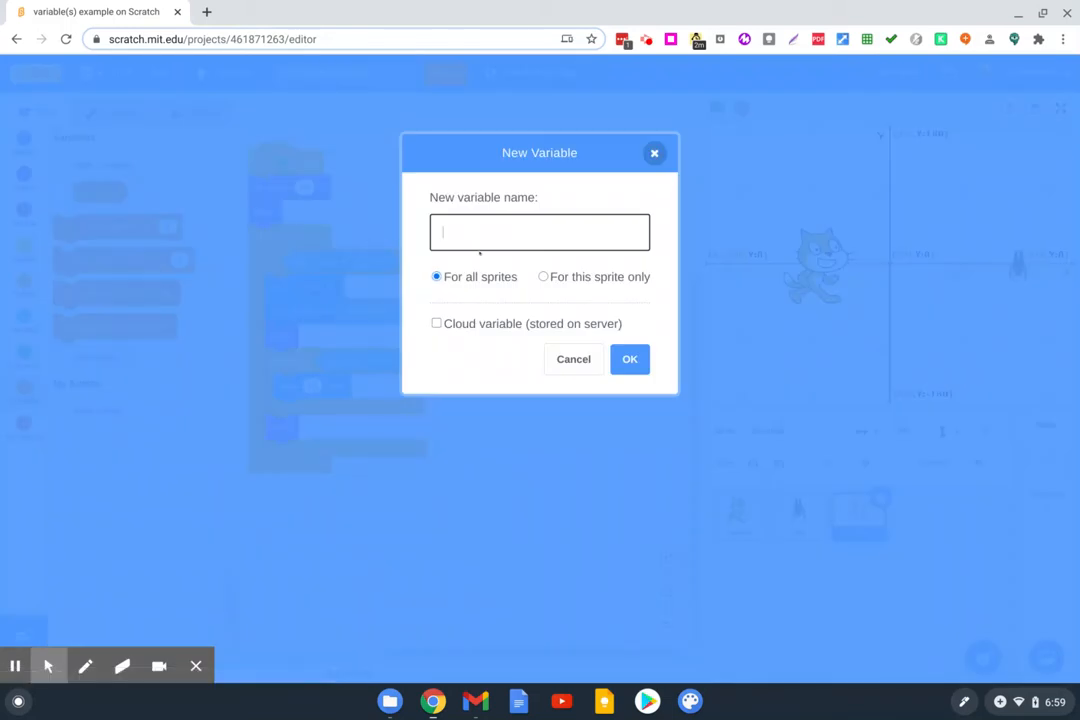
pyautogui.write('sc')
pyautogui.write('ore')
pyautogui.click(630, 359)
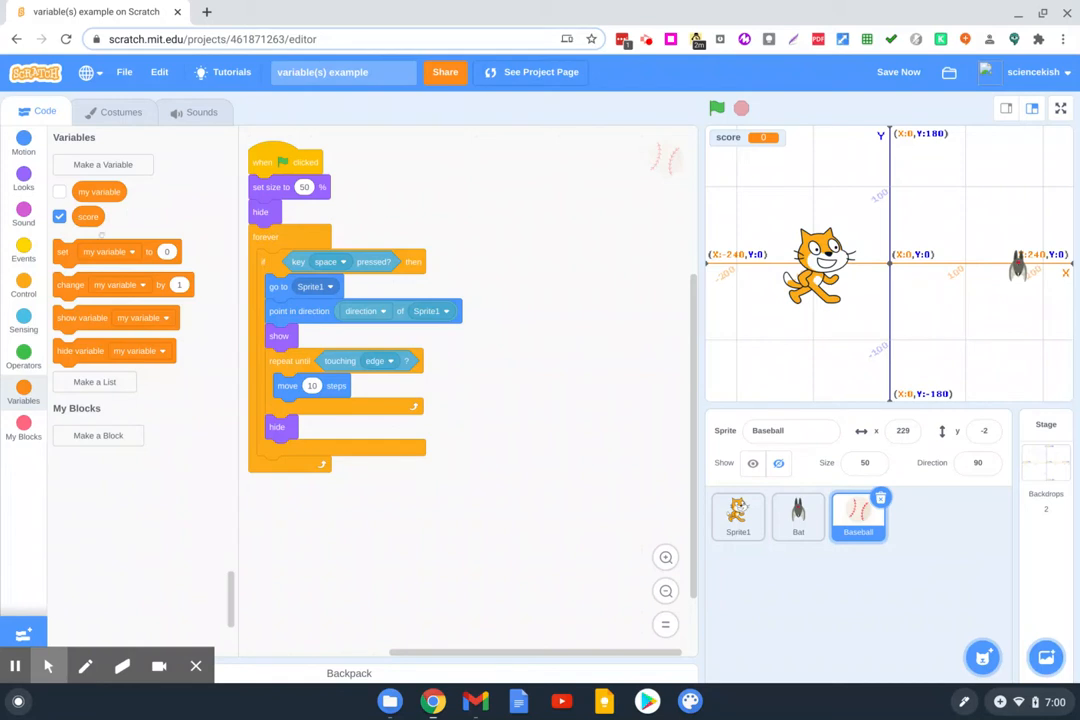
pyautogui.click(59, 216)
pyautogui.click(59, 216)
pyautogui.click(59, 216)
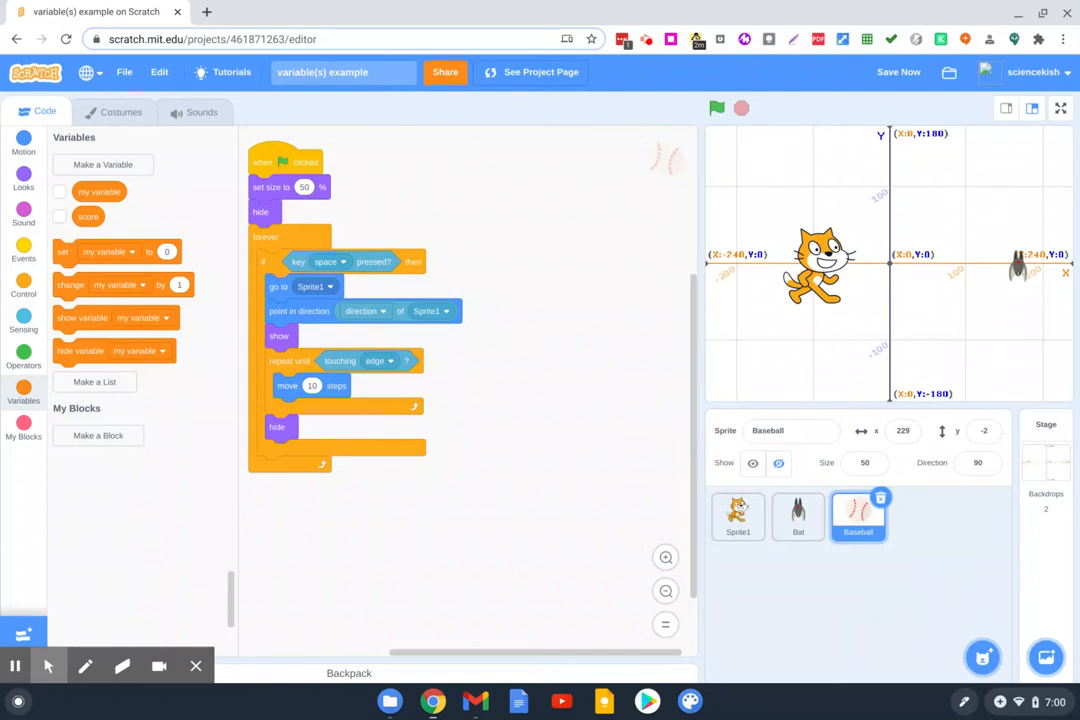
pyautogui.click(59, 216)
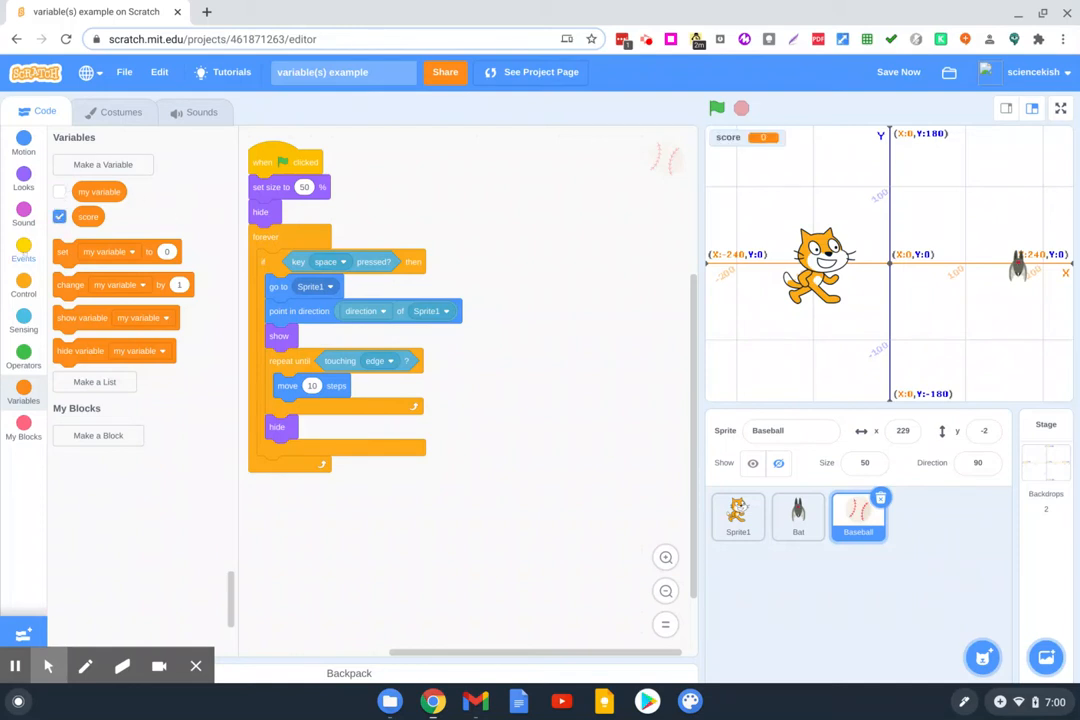
# Step: Start a green-flag script on the baseball with a forever loop holding an empty if-then
pyautogui.click(24, 245)
pyautogui.moveTo(72, 175)
pyautogui.mouseDown()
pyautogui.moveTo(583, 222)
pyautogui.moveTo(553, 208)
pyautogui.mouseUp()
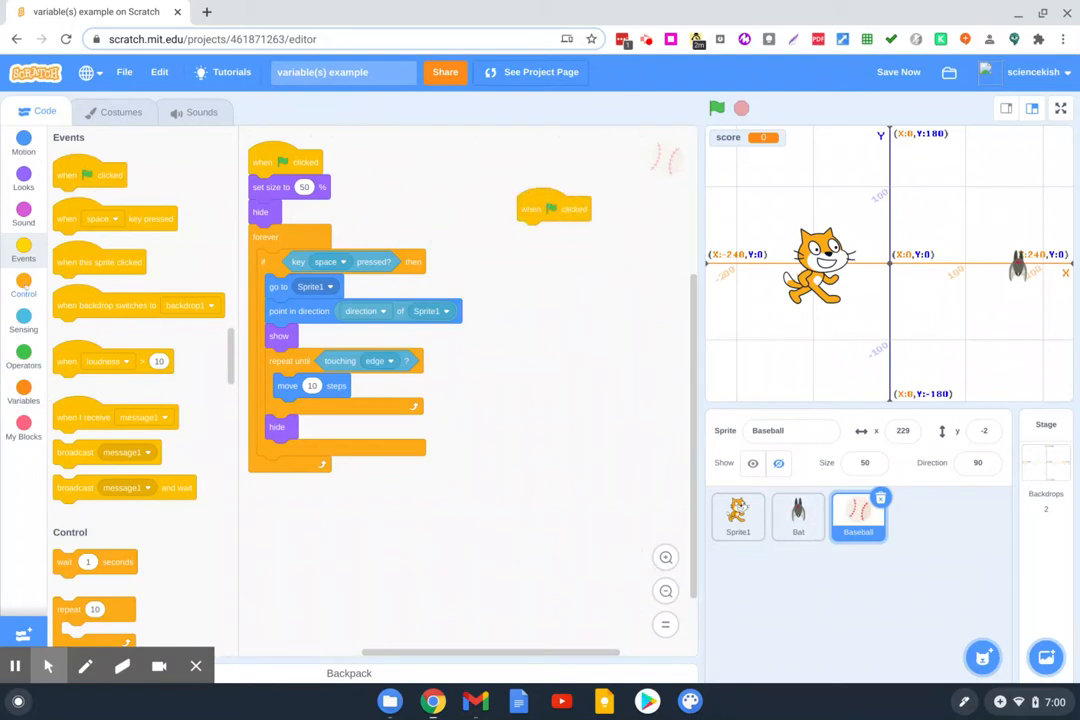
pyautogui.click(24, 285)
pyautogui.moveTo(75, 280)
pyautogui.mouseDown()
pyautogui.moveTo(365, 300)
pyautogui.moveTo(548, 240)
pyautogui.mouseUp()
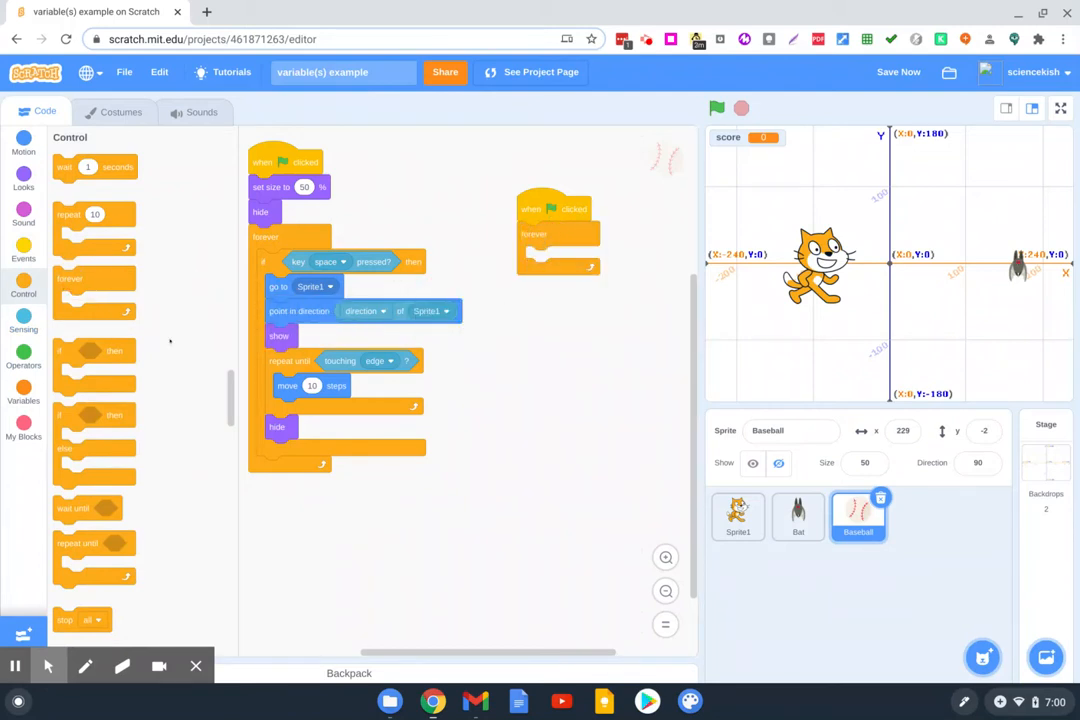
pyautogui.moveTo(70, 350)
pyautogui.mouseDown()
pyautogui.moveTo(480, 405)
pyautogui.moveTo(545, 260)
pyautogui.mouseUp()
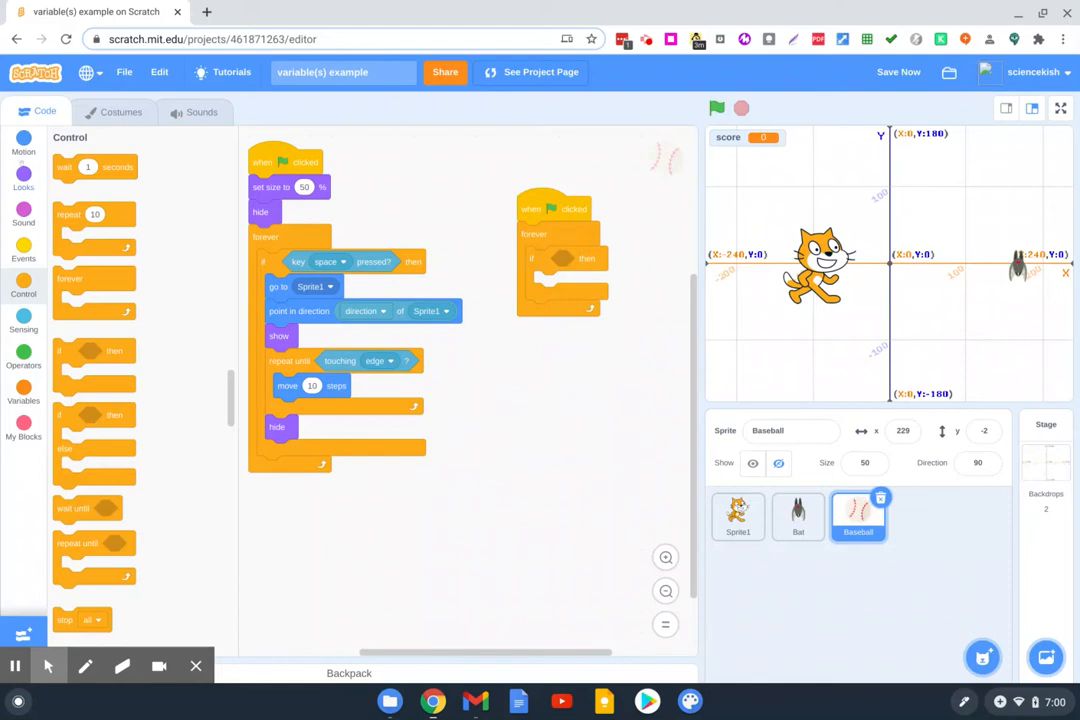
# Step: Make the if-then's condition check touching Bat
pyautogui.click(24, 322)
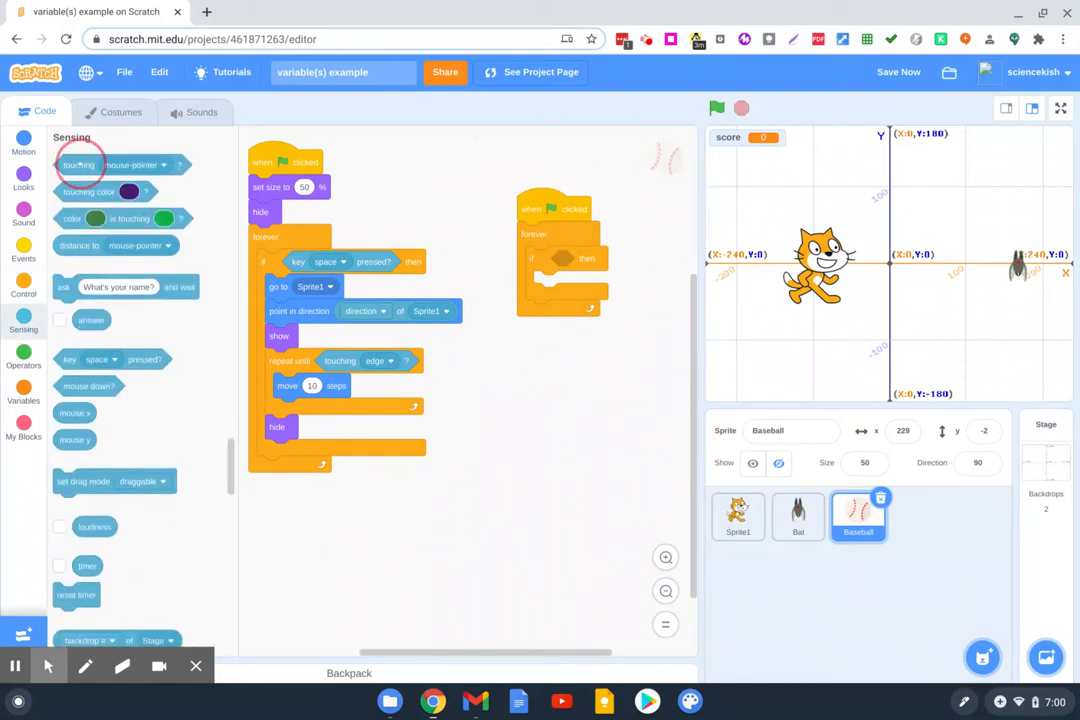
pyautogui.moveTo(78, 164)
pyautogui.mouseDown()
pyautogui.moveTo(545, 315)
pyautogui.moveTo(578, 262)
pyautogui.mouseUp()
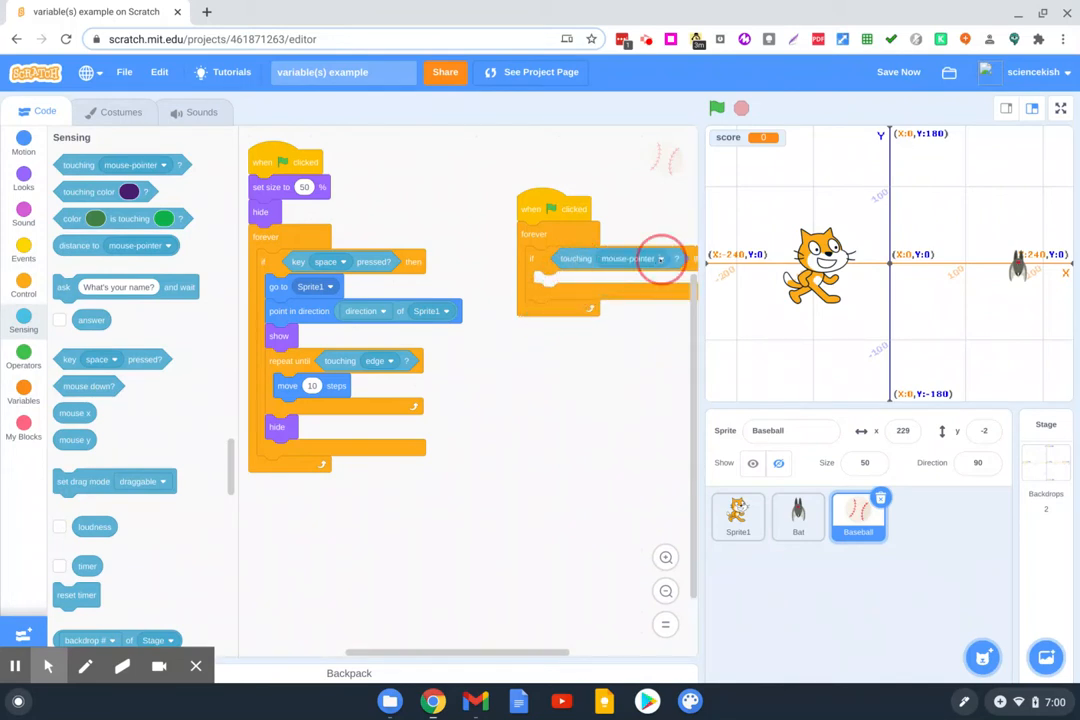
pyautogui.click(661, 259)
pyautogui.click(564, 371)
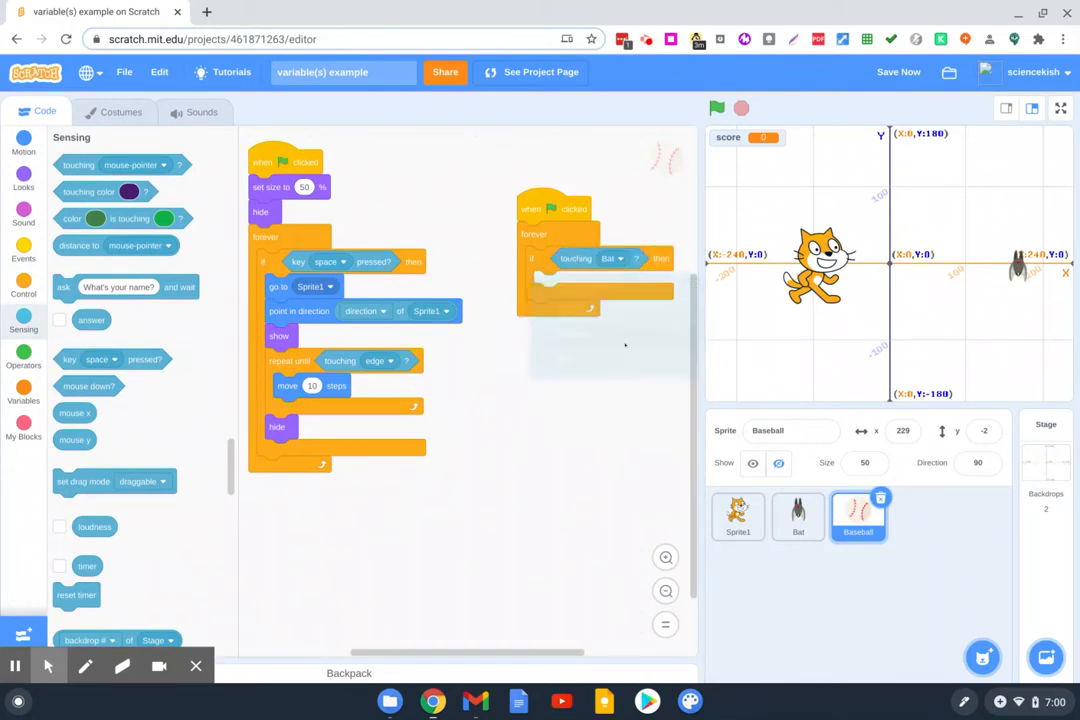
pyautogui.moveTo(548, 200); pyautogui.dragTo(512, 203)
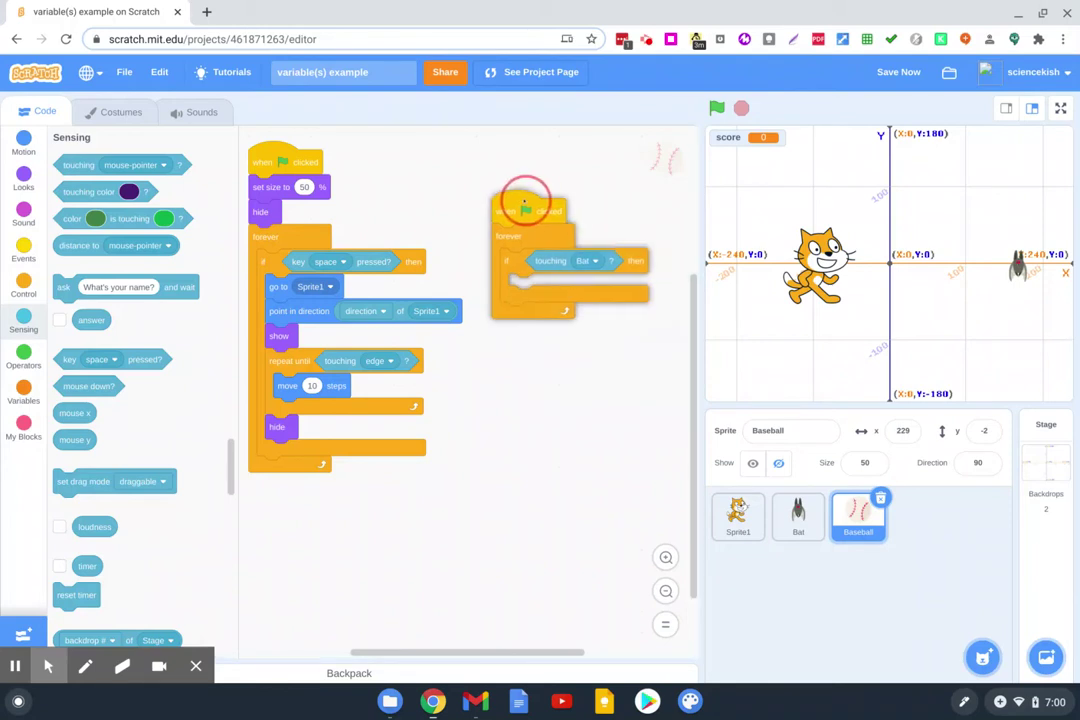
# Step: Add set score to 0 at the start of the baseball's green-flag script
pyautogui.click(23, 390)
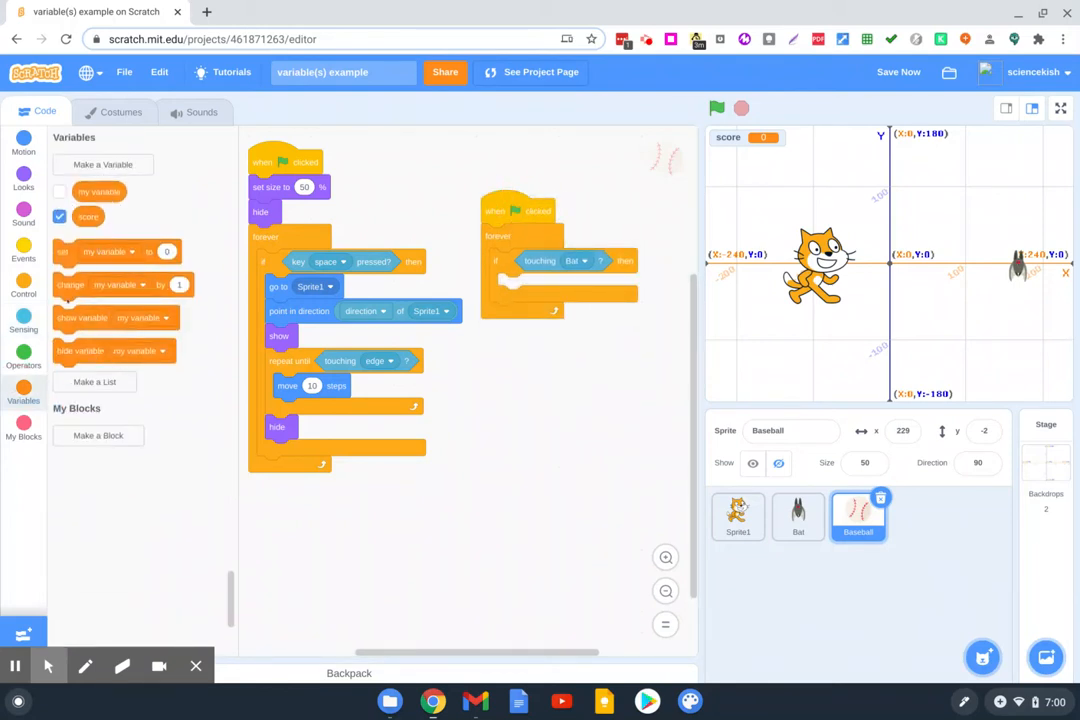
pyautogui.moveTo(62, 252); pyautogui.dragTo(496, 240)
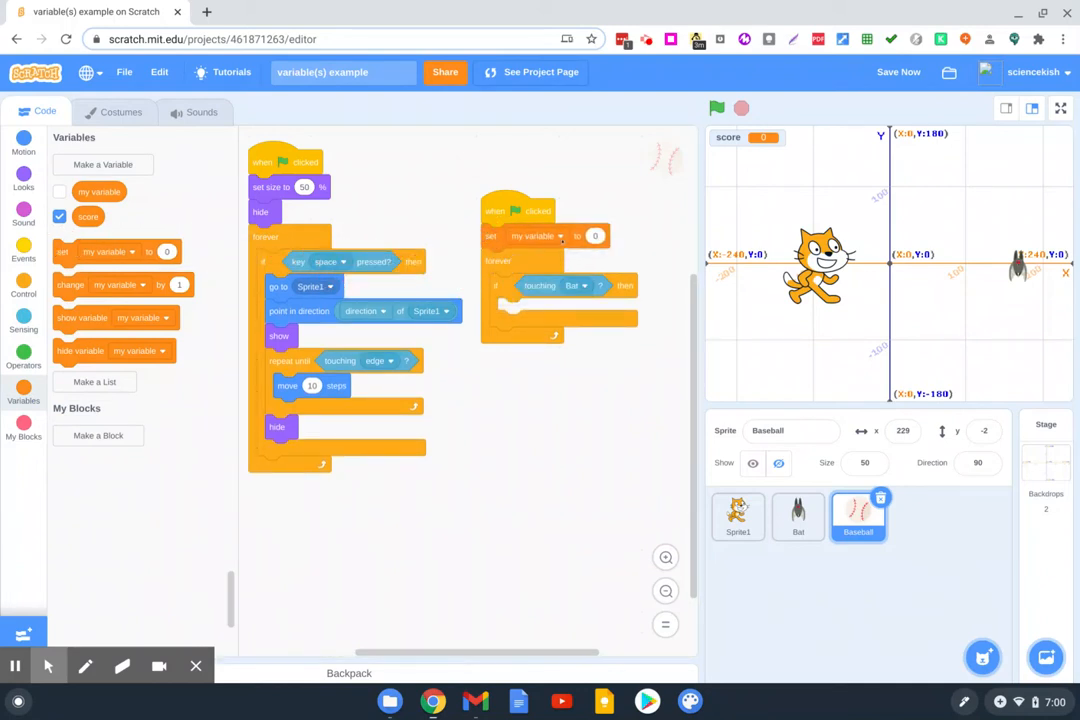
pyautogui.click(560, 236)
pyautogui.click(449, 295)
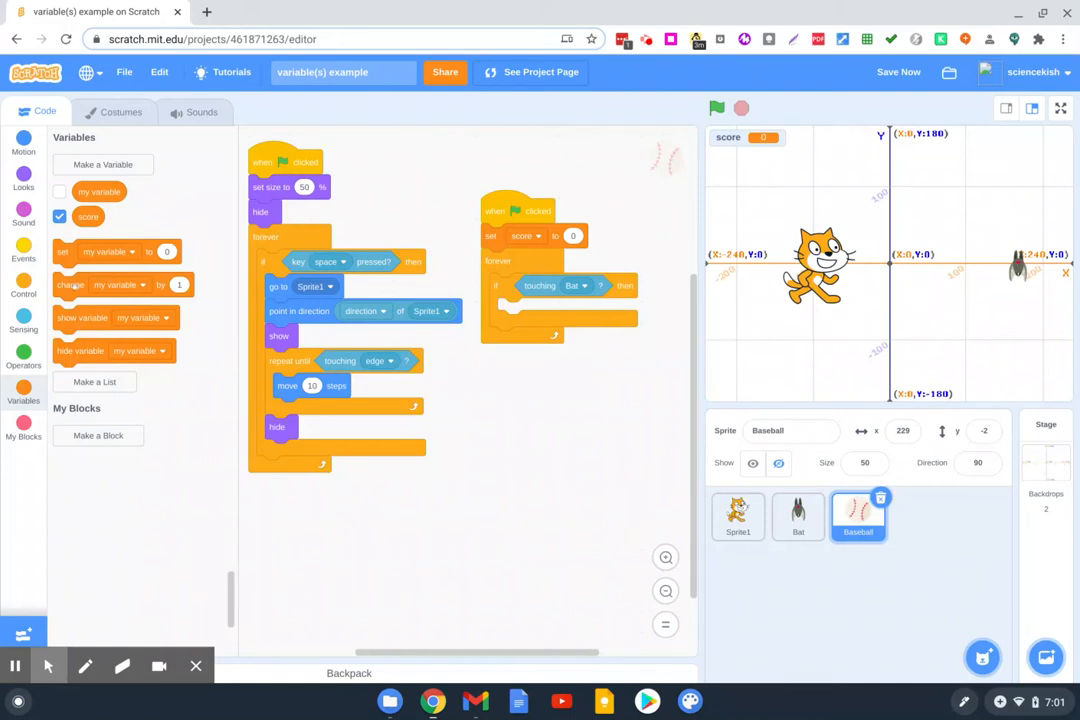
# Step: Add change score by 1 inside the if touching Bat check
pyautogui.moveTo(70, 285); pyautogui.dragTo(520, 317)
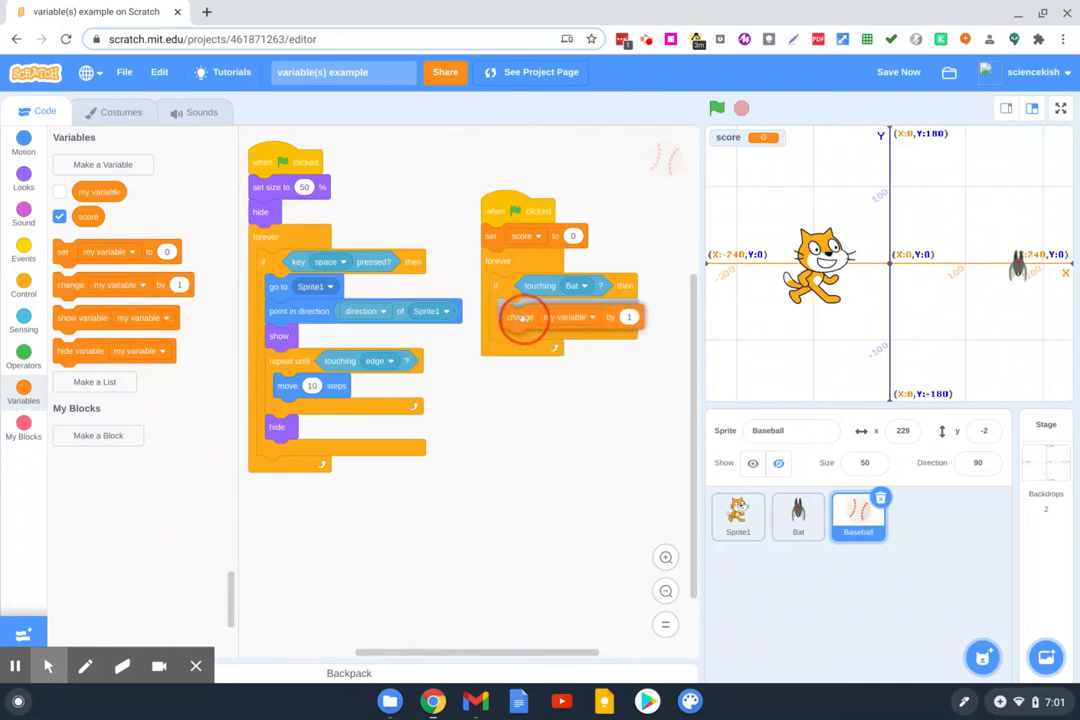
pyautogui.click(590, 311)
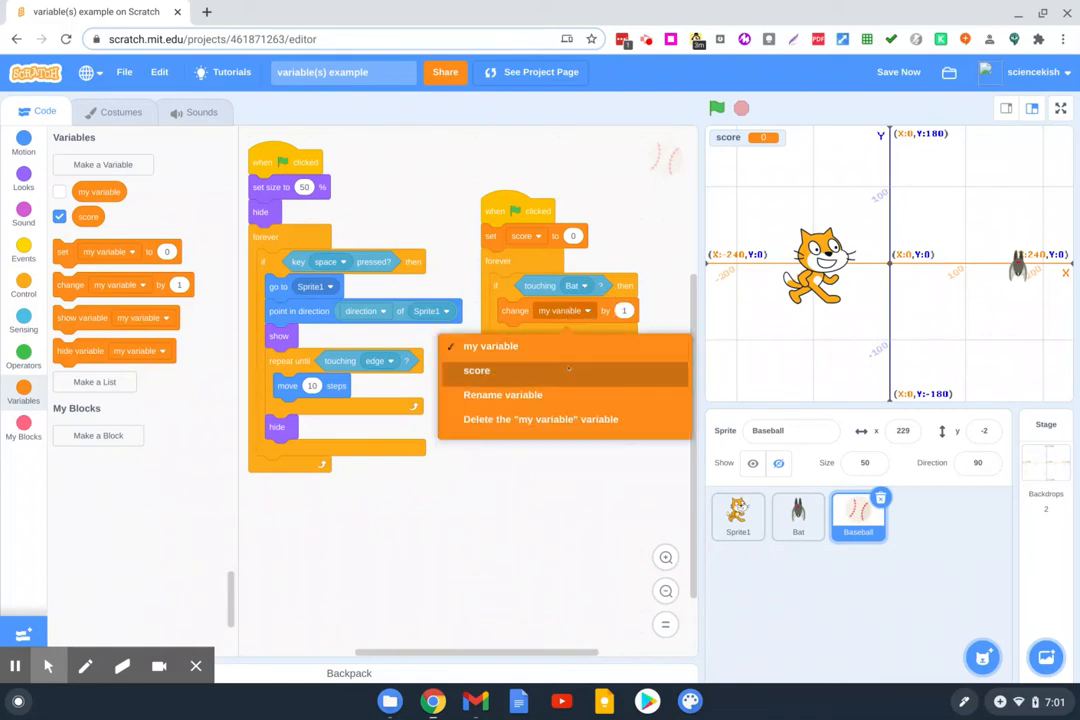
pyautogui.click(500, 371)
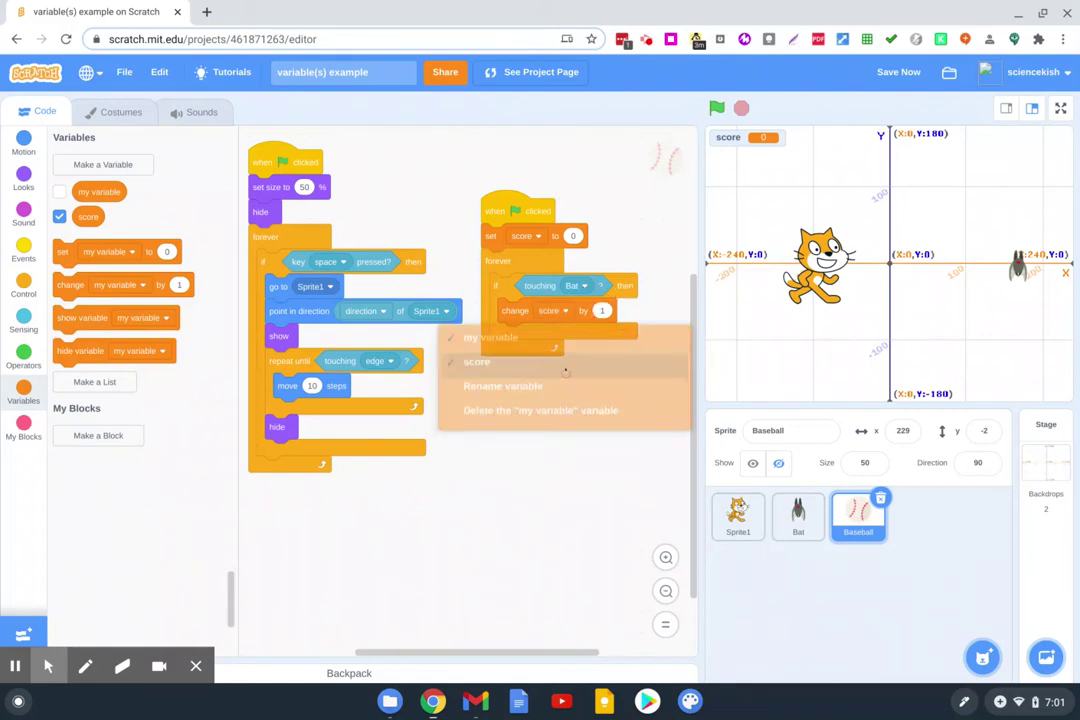
# Step: Run the game, throw baseballs with space until score reaches 5, and save the project
pyautogui.click(717, 107)
pyautogui.press('space')
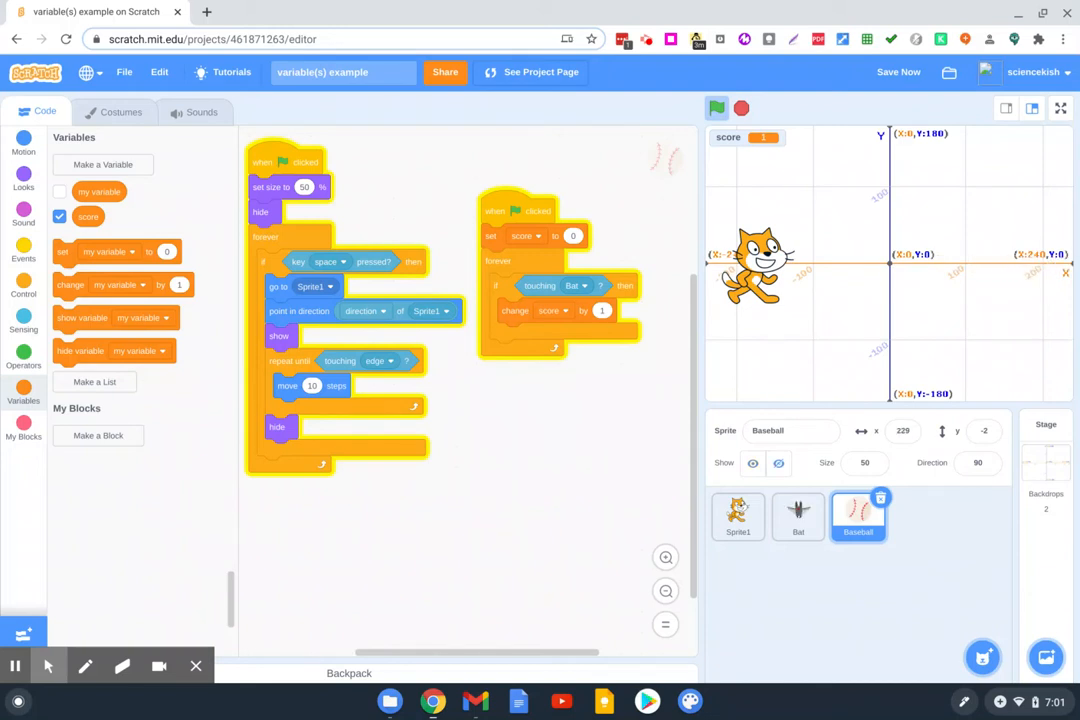
pyautogui.press('space')
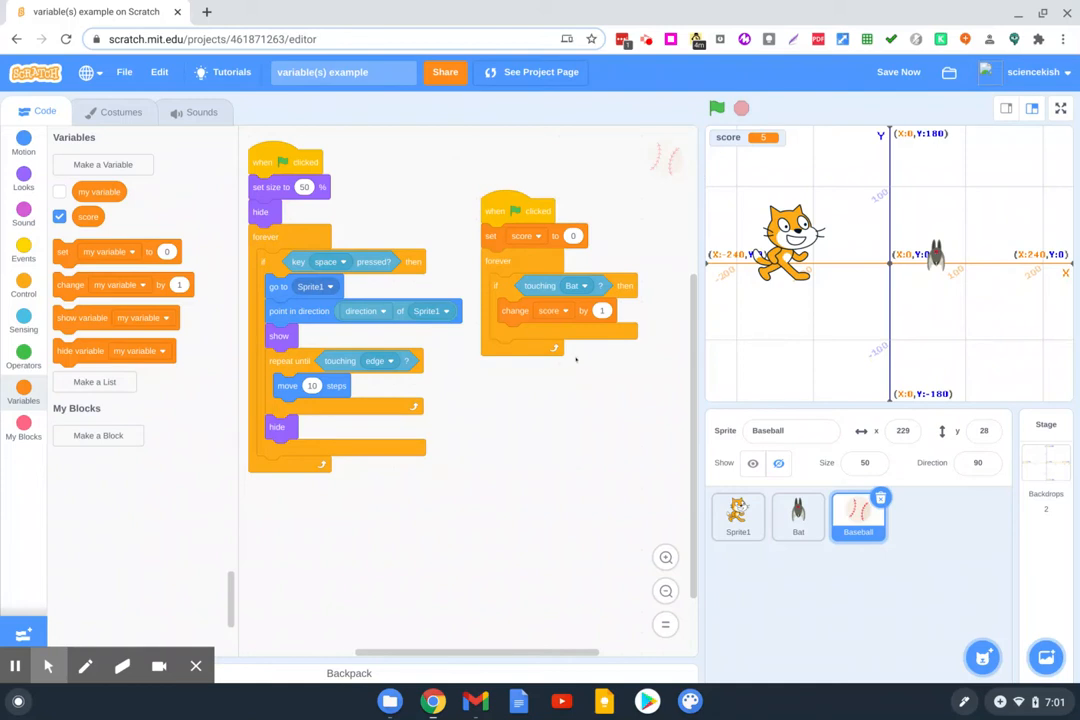
pyautogui.hotkey('ctrl', 's')
# Step: On the cat sprite, create a new variable named lives
pyautogui.click(737, 513)
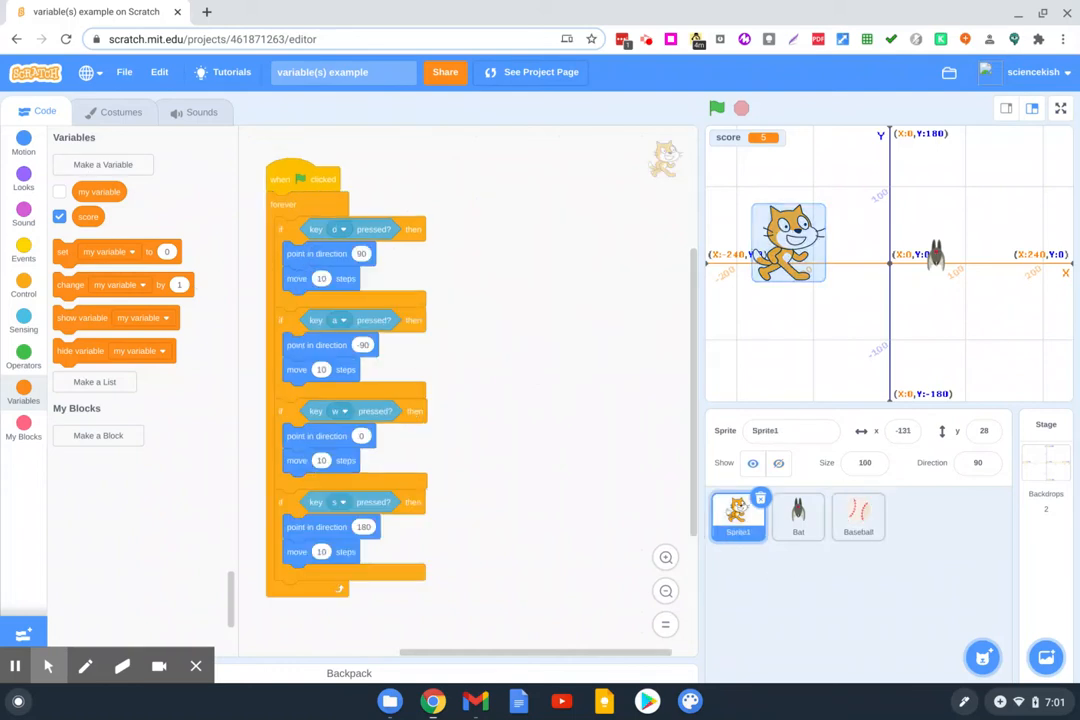
pyautogui.click(102, 164)
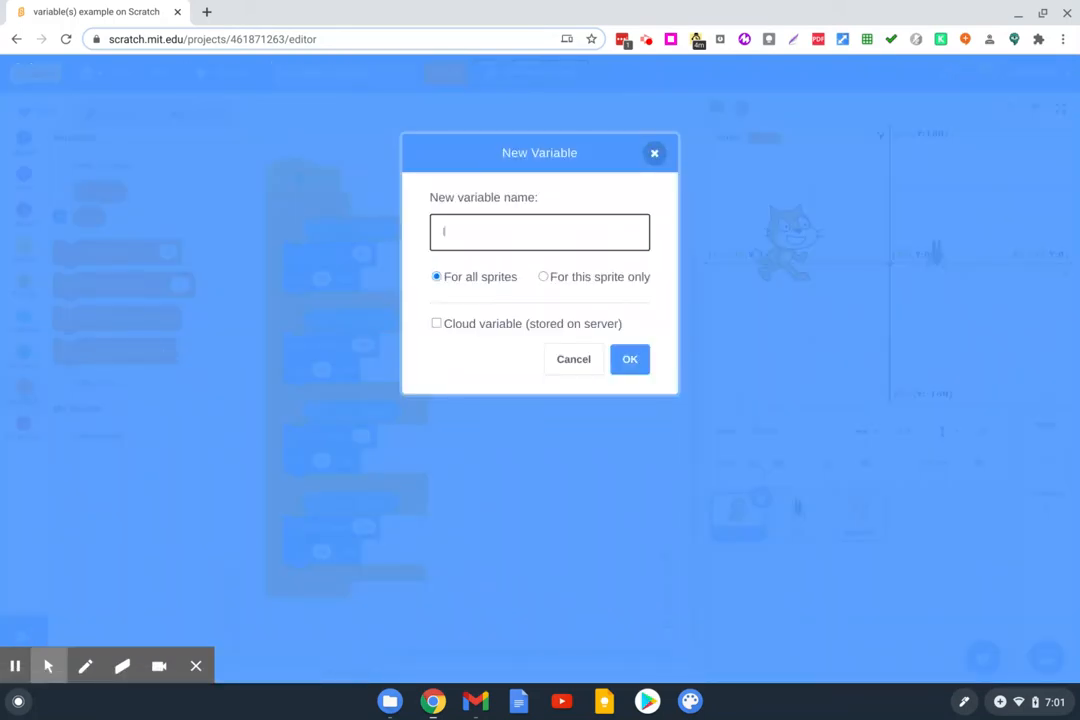
pyautogui.write('live')
pyautogui.press('Return')
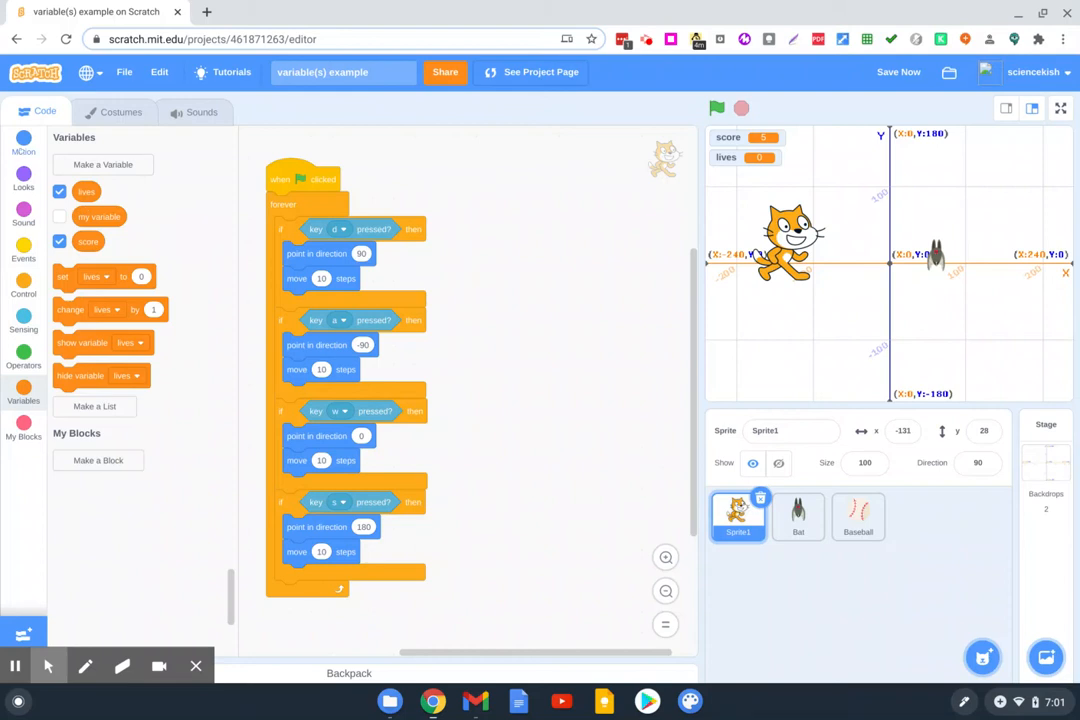
# Step: Start a green-flag script on the cat with a forever loop holding an if touching Bat check
pyautogui.click(23, 248)
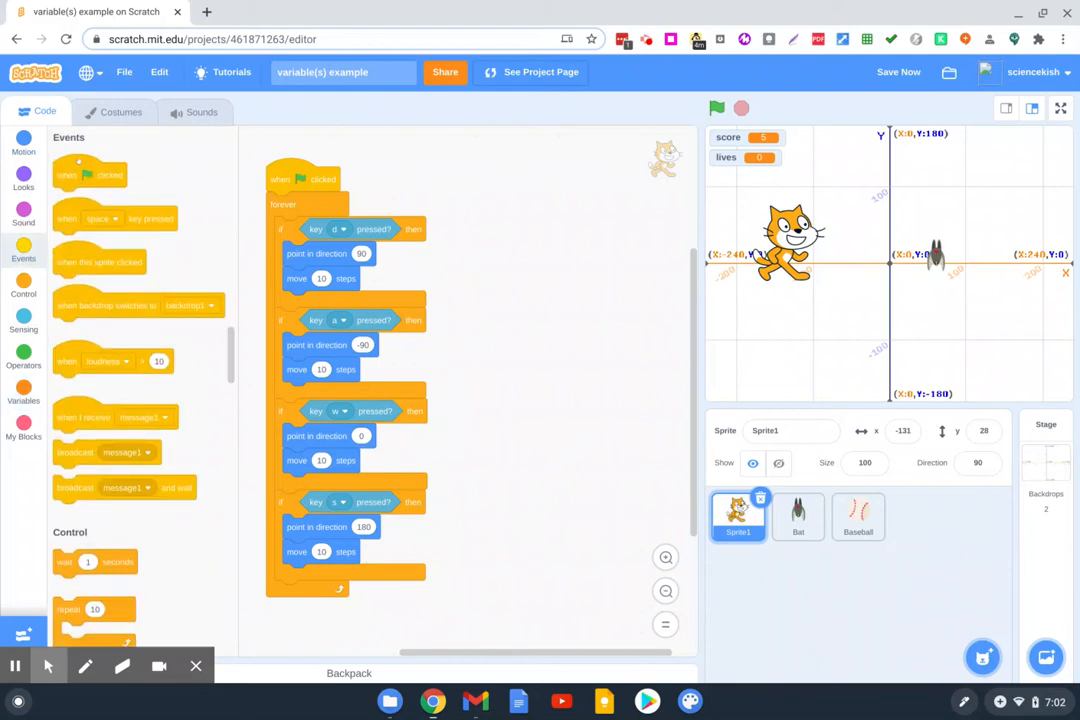
pyautogui.moveTo(89, 175); pyautogui.dragTo(516, 228)
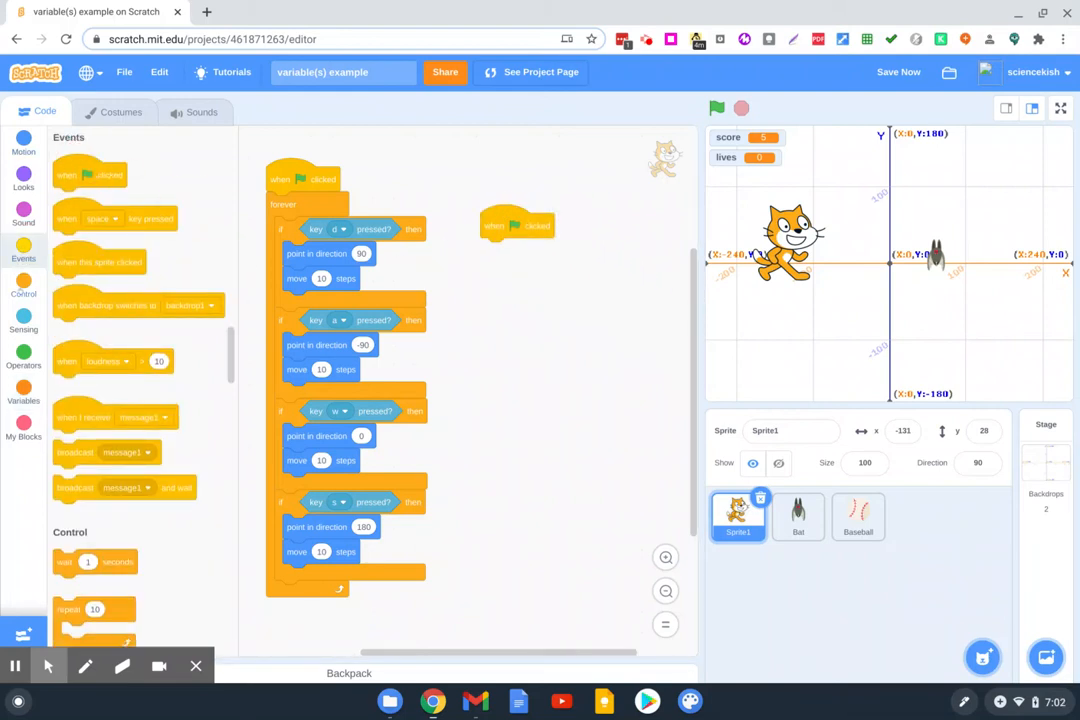
pyautogui.click(23, 286)
pyautogui.moveTo(80, 280); pyautogui.dragTo(478, 262)
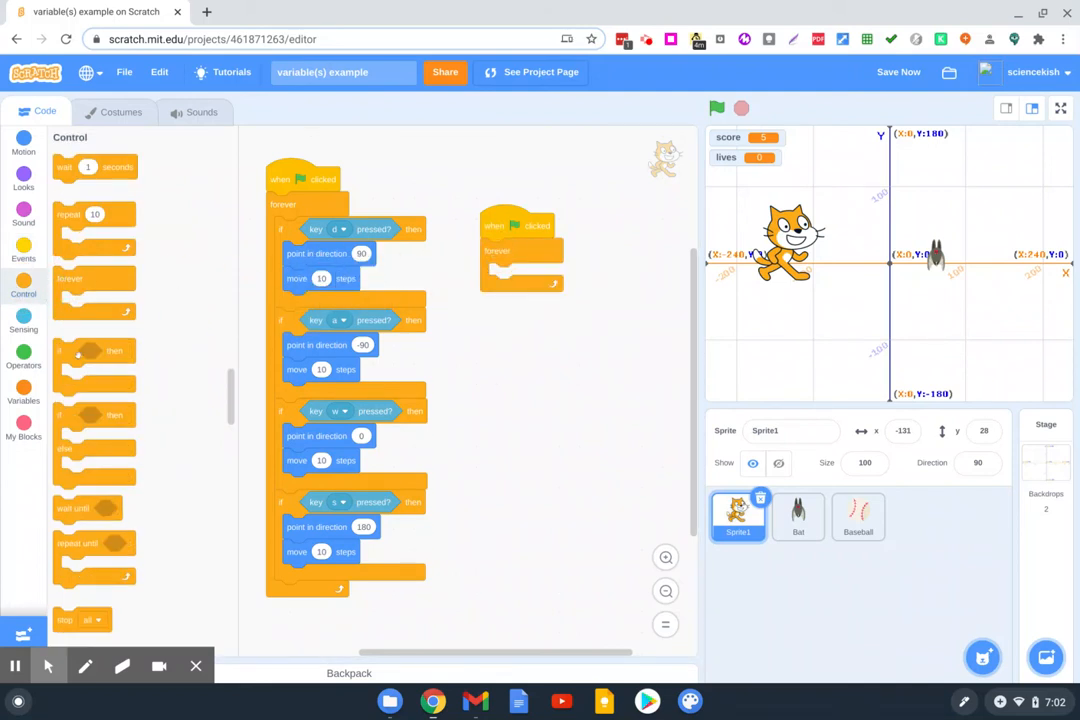
pyautogui.moveTo(74, 353); pyautogui.dragTo(545, 340)
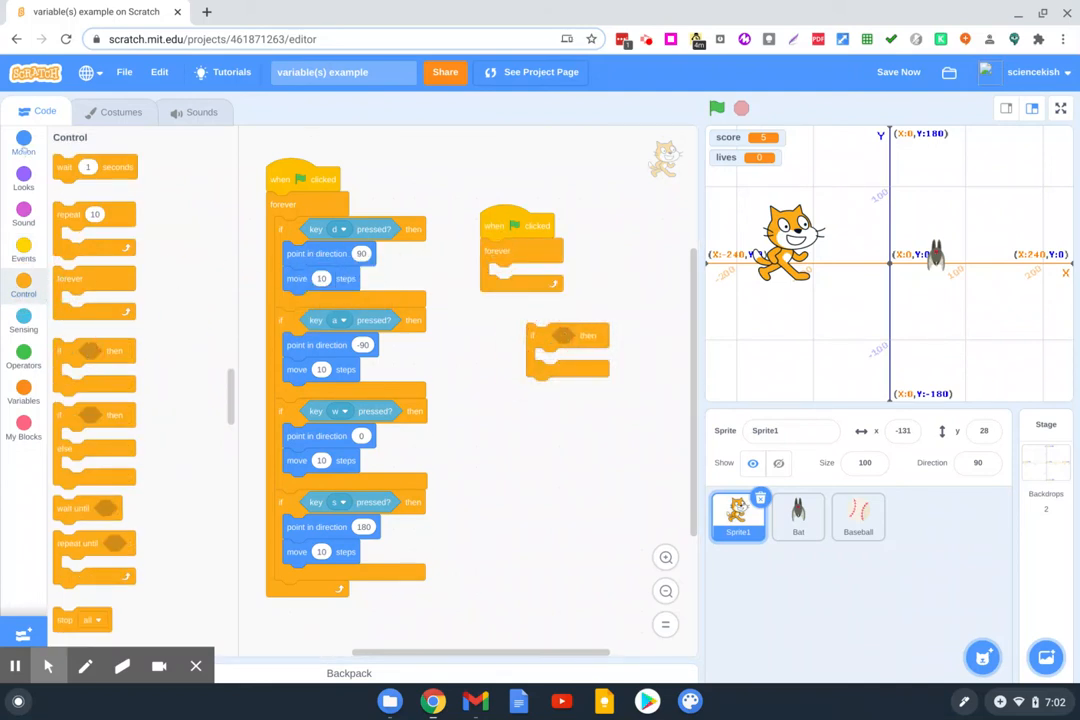
pyautogui.click(23, 320)
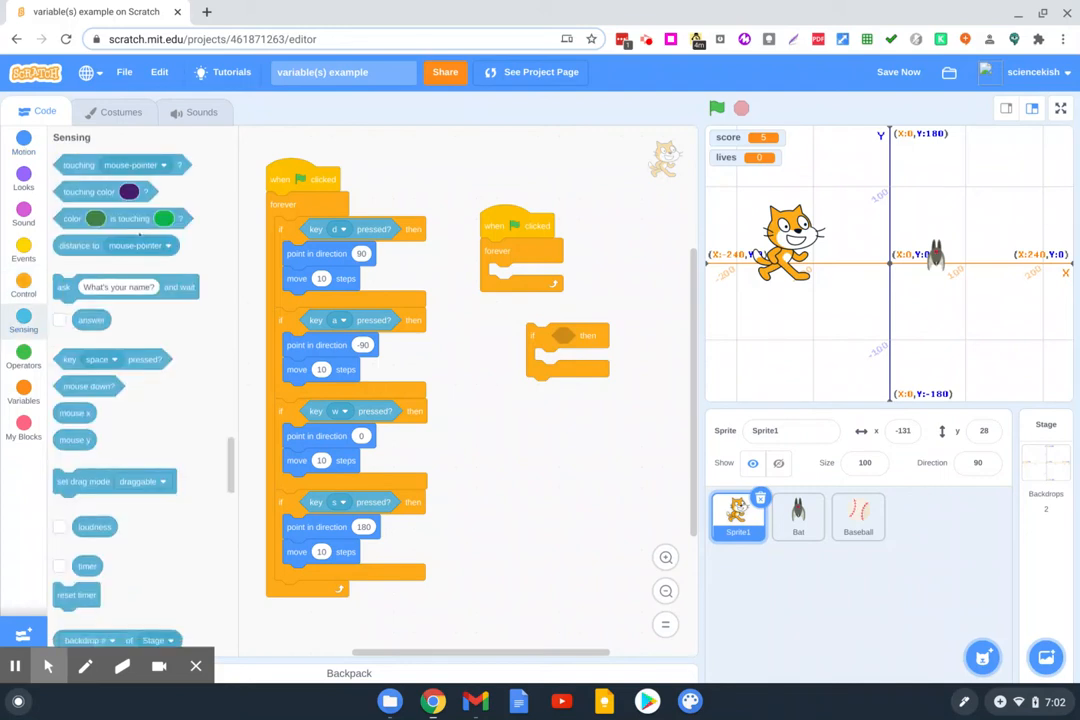
pyautogui.moveTo(85, 165); pyautogui.dragTo(575, 335)
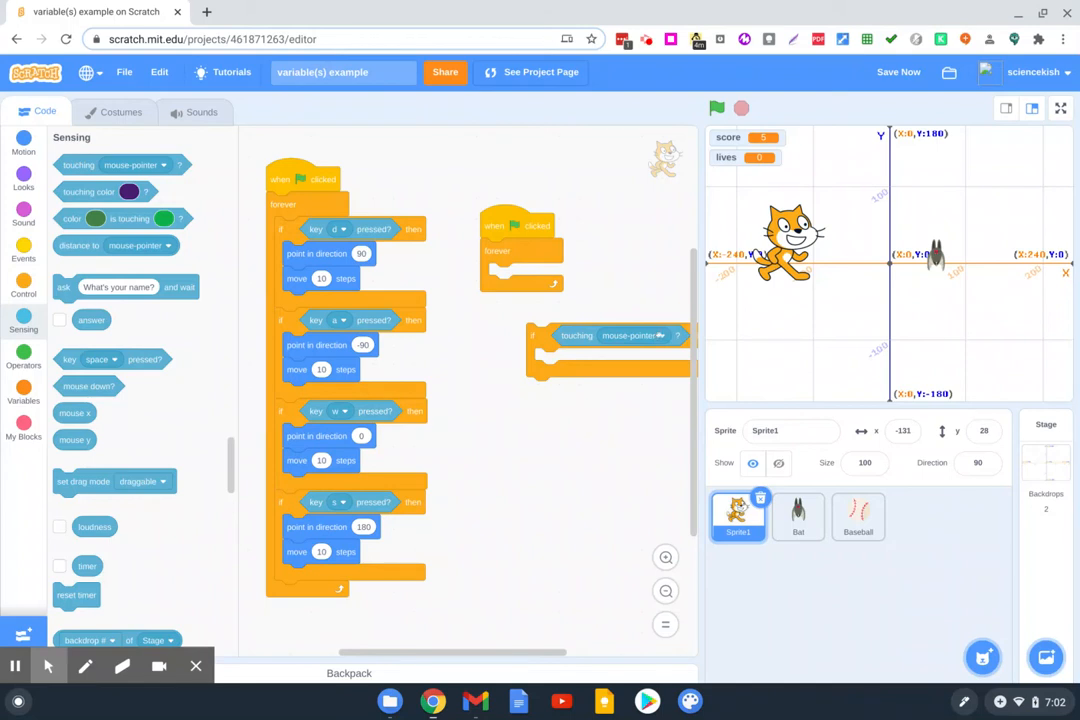
pyautogui.click(661, 336)
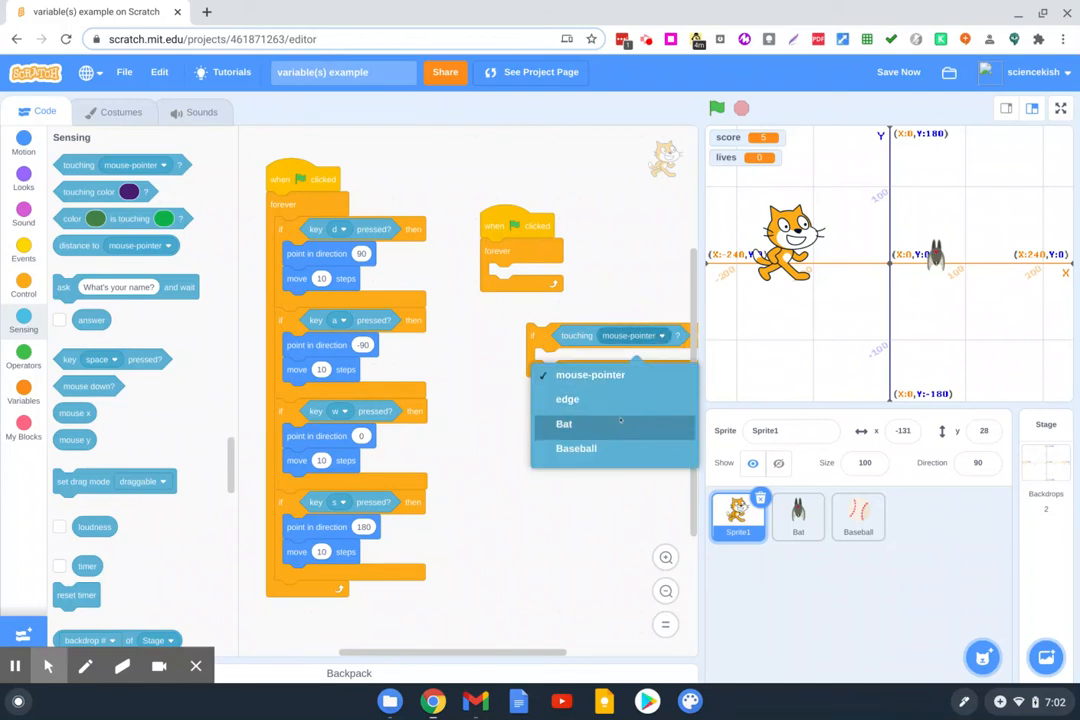
pyautogui.click(619, 424)
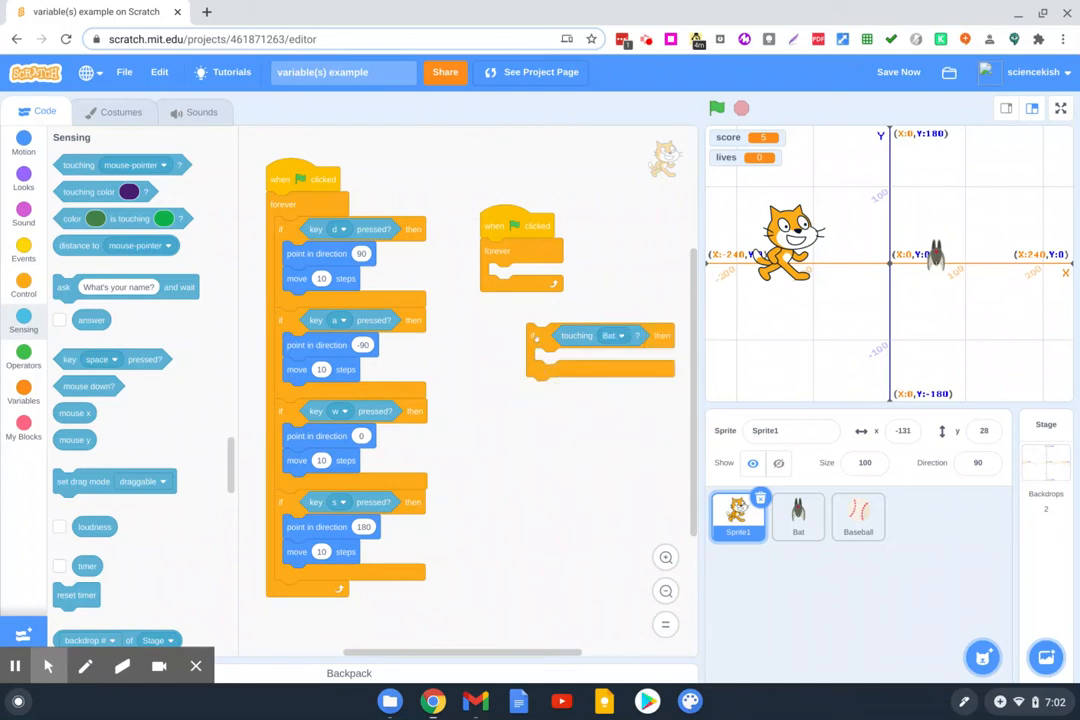
pyautogui.moveTo(540, 345); pyautogui.dragTo(495, 285)
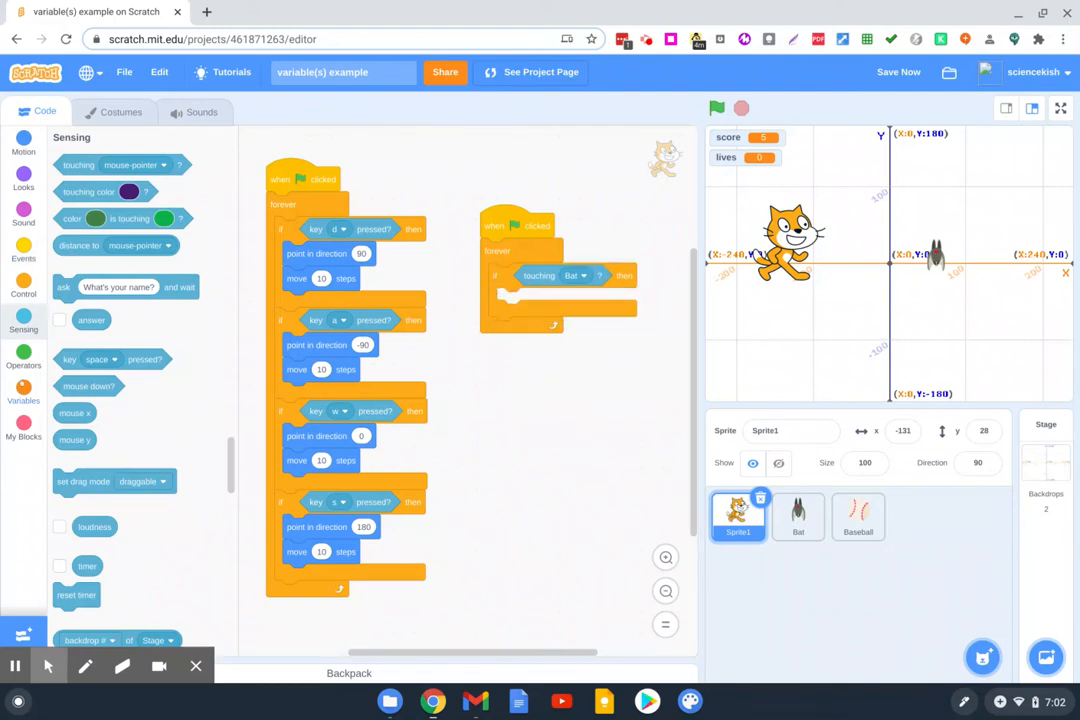
# Step: Set lives to 9 before the loop and change lives by -1 inside the touching Bat check
pyautogui.click(23, 392)
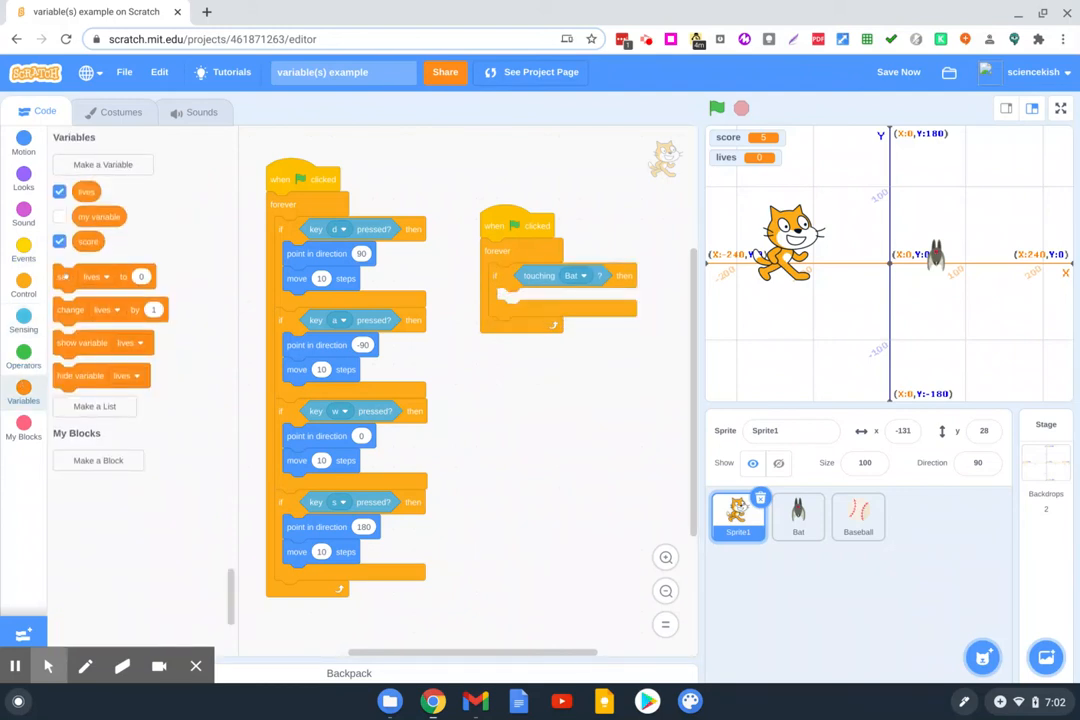
pyautogui.moveTo(62, 276)
pyautogui.mouseDown()
pyautogui.moveTo(510, 248)
pyautogui.moveTo(495, 248)
pyautogui.moveTo(487, 373)
pyautogui.mouseUp()
pyautogui.moveTo(484, 430); pyautogui.dragTo(495, 290)
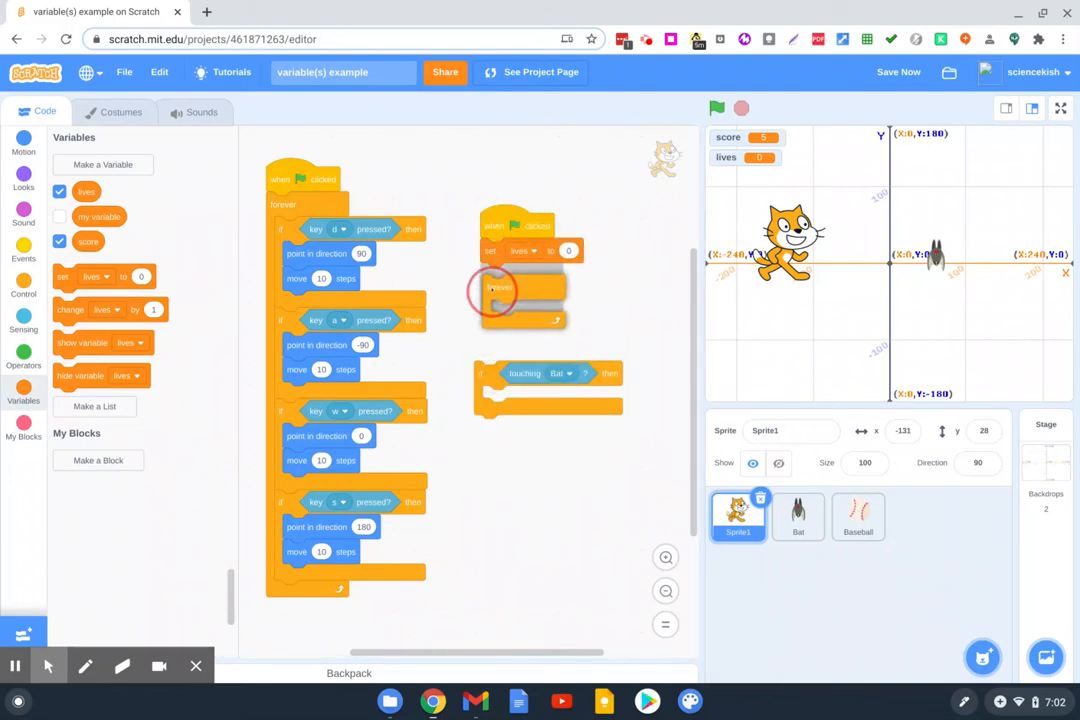
pyautogui.moveTo(487, 373); pyautogui.dragTo(500, 300)
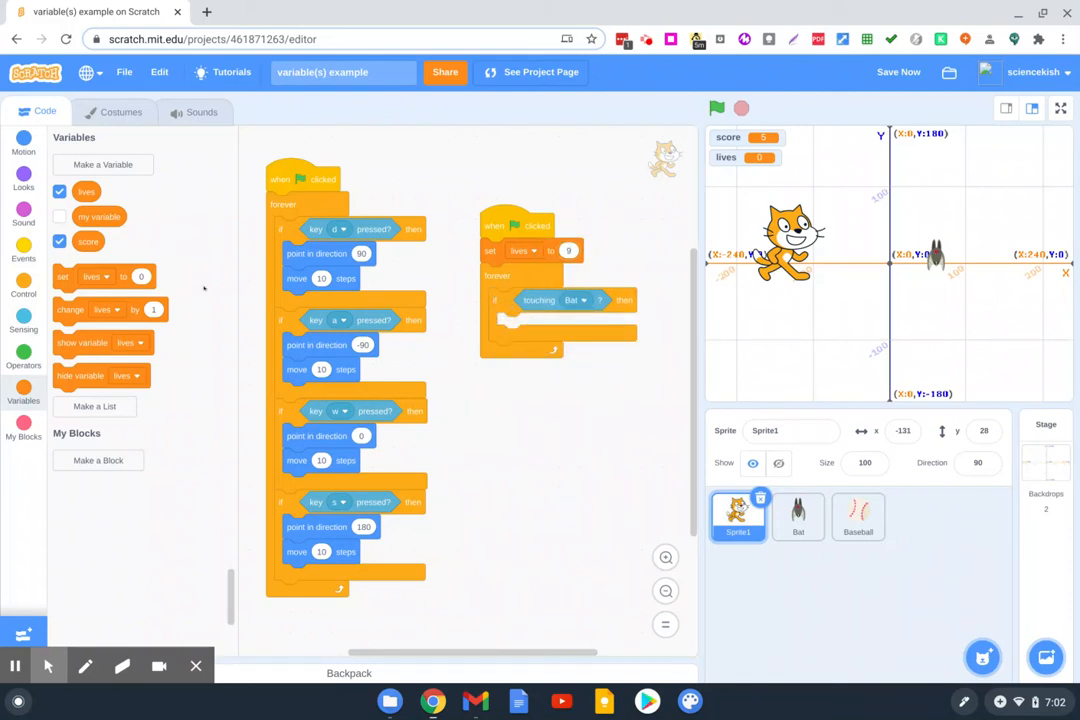
pyautogui.moveTo(70, 309); pyautogui.dragTo(520, 325)
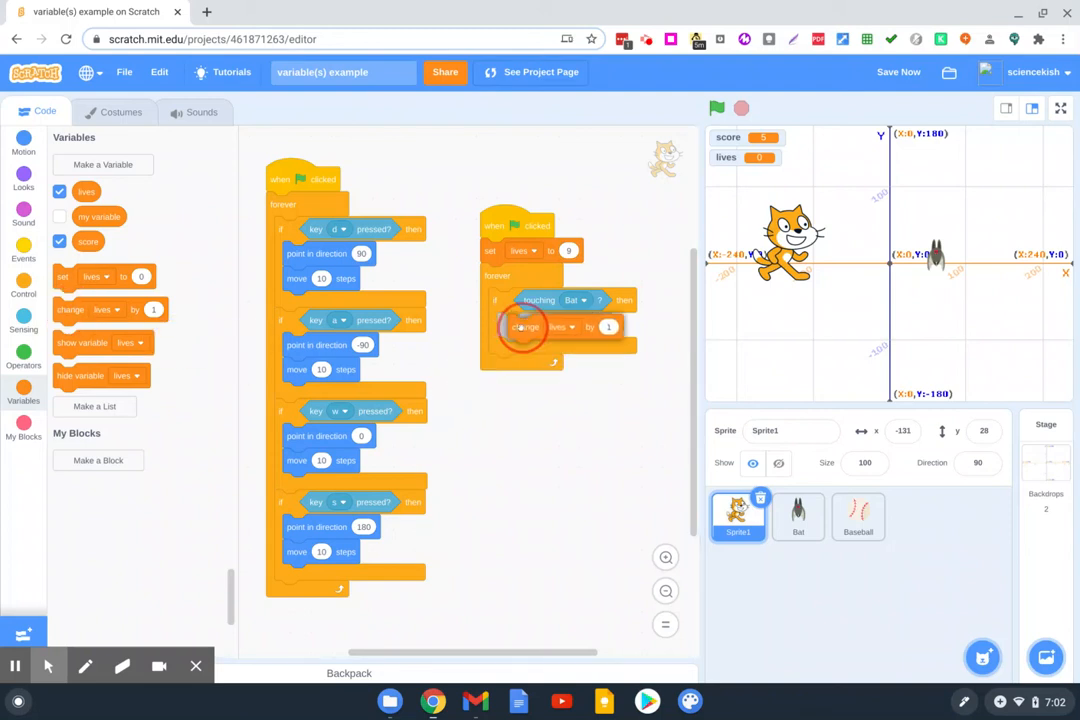
pyautogui.click(597, 324)
pyautogui.write('-1')
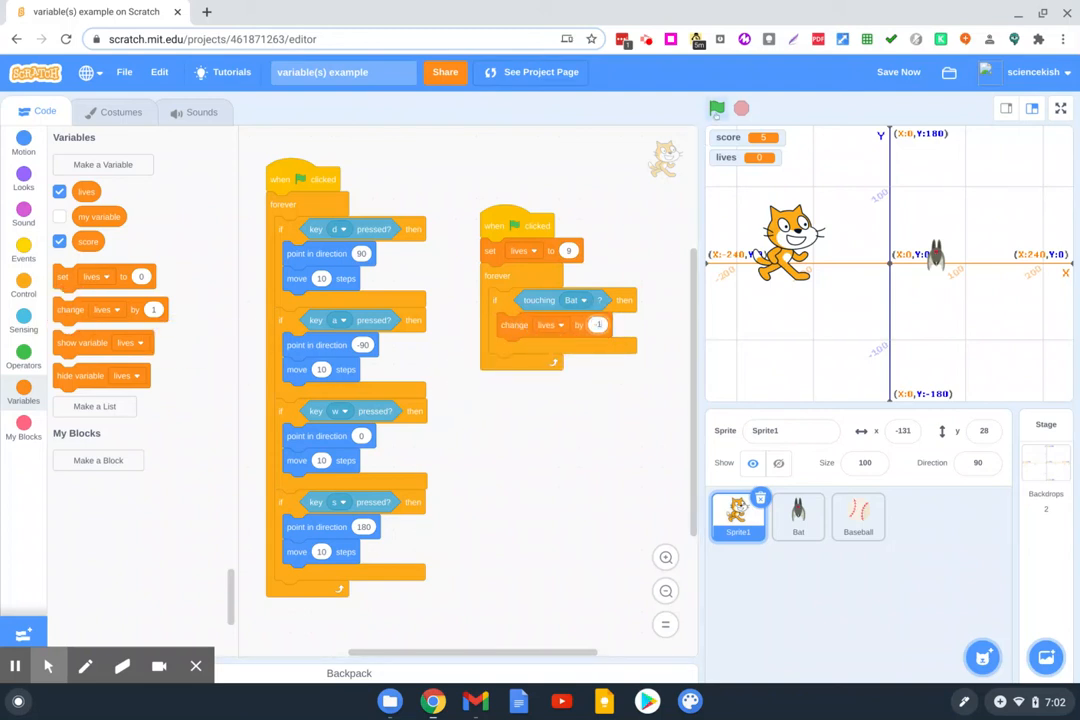
# Step: Run the game, move the cat through the bat as lives drop to -657, then stop it
pyautogui.click(716, 107)
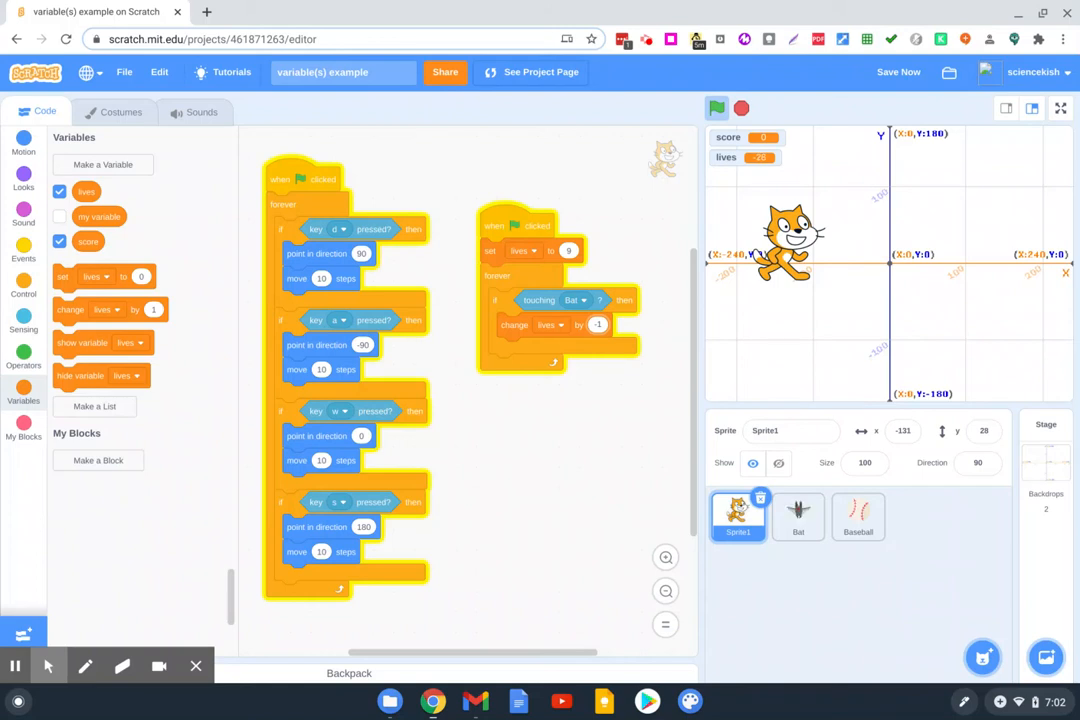
pyautogui.press('d')
pyautogui.press('d')
pyautogui.press('d')
pyautogui.press('a')
pyautogui.press('a')
pyautogui.press('a')
pyautogui.press('d')
pyautogui.press('d')
pyautogui.press('d')
pyautogui.press('d')
pyautogui.press('d')
pyautogui.press('d')
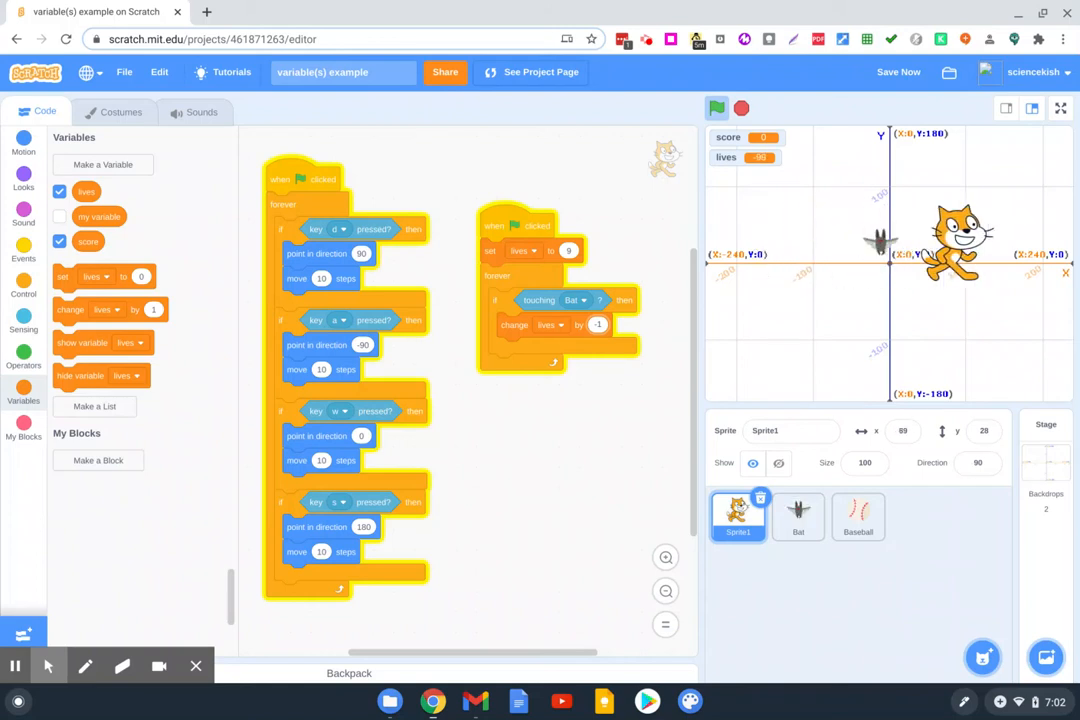
pyautogui.press('a')
pyautogui.press('d')
pyautogui.press('d')
pyautogui.press('d')
pyautogui.press('d')
pyautogui.press('d')
pyautogui.press('d')
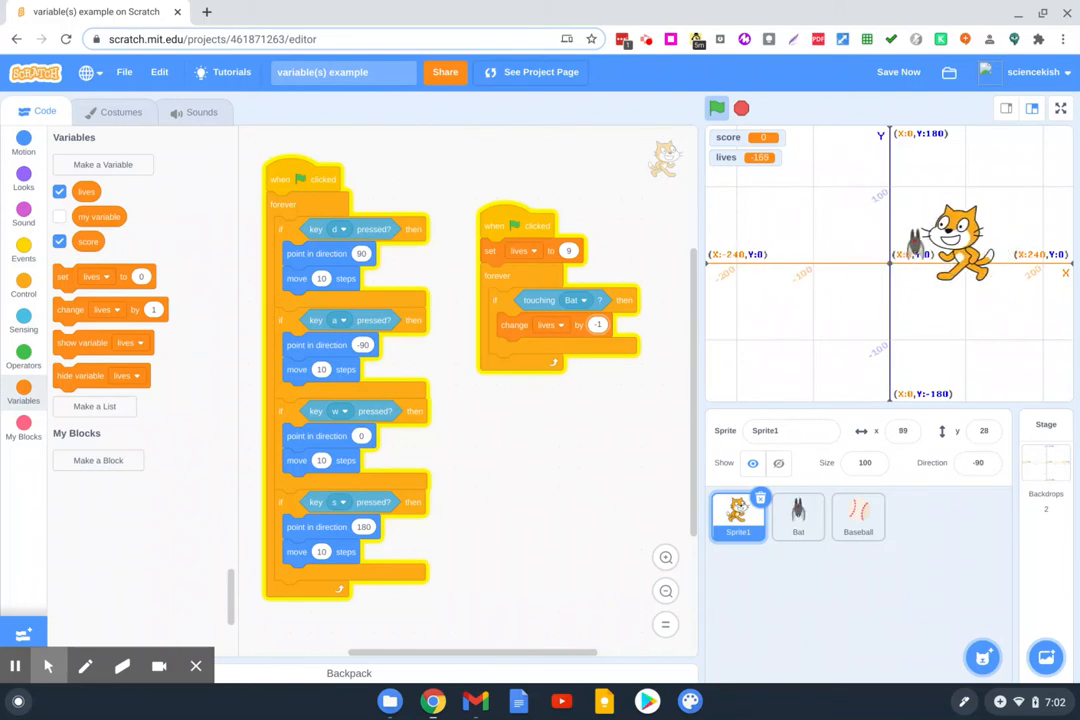
pyautogui.press('a')
pyautogui.click(740, 107)
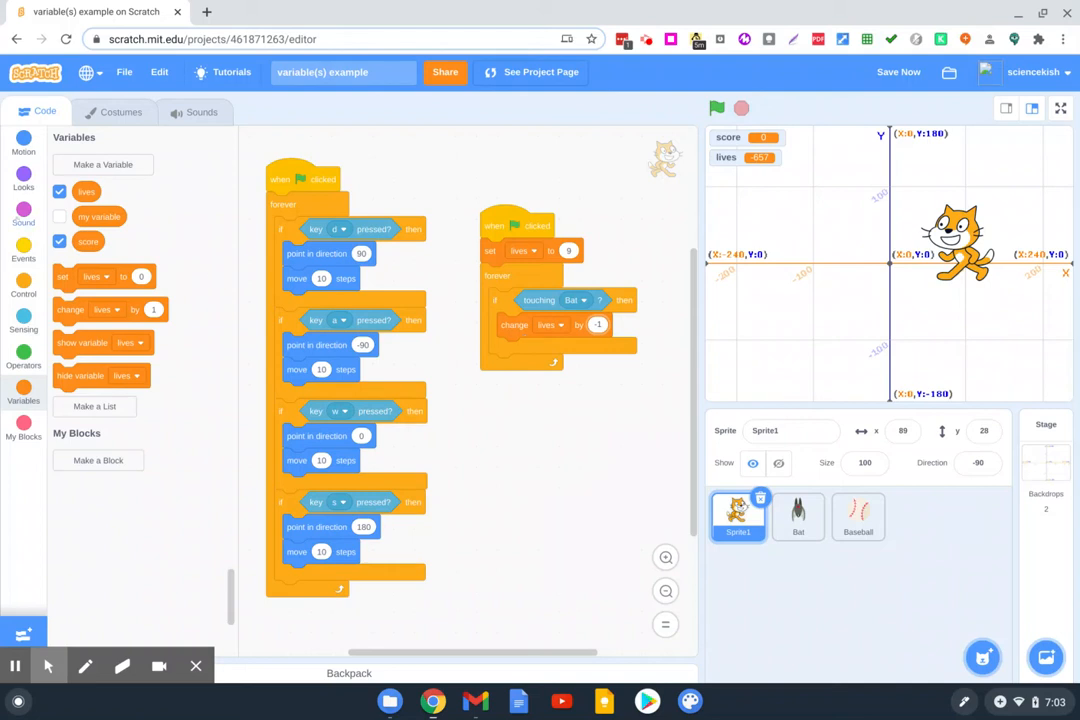
# Step: Add wait 1 seconds after change lives by -1 and rerun the game
pyautogui.click(24, 285)
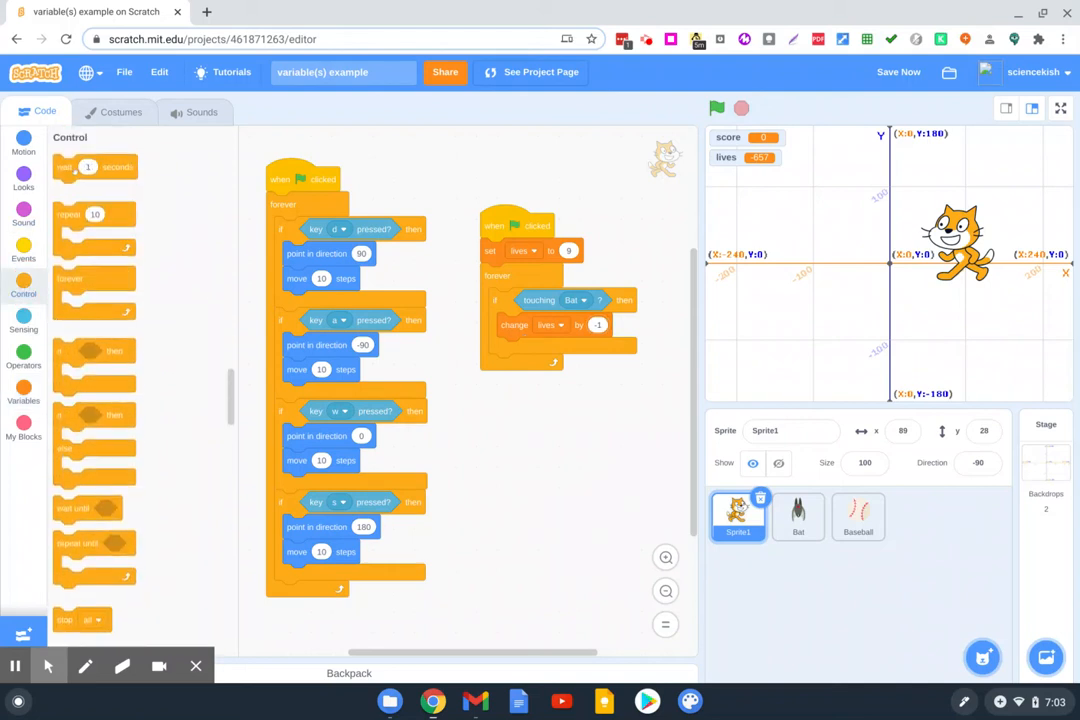
pyautogui.moveTo(90, 168)
pyautogui.mouseDown()
pyautogui.moveTo(153, 178)
pyautogui.moveTo(540, 352)
pyautogui.mouseUp()
pyautogui.click(717, 107)
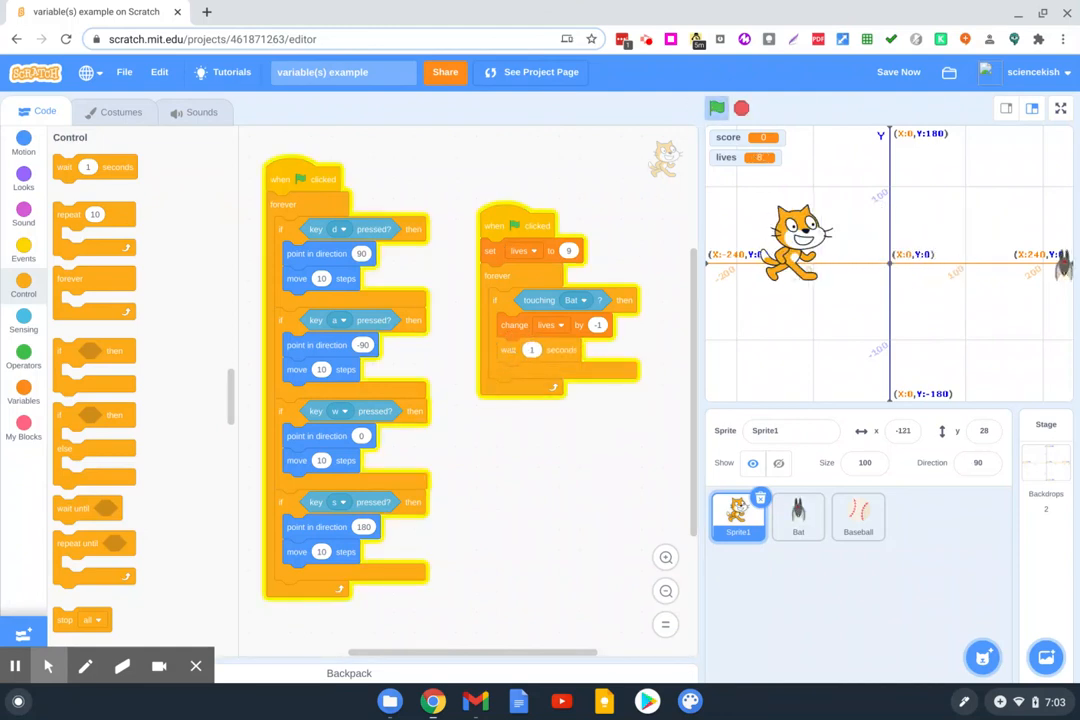
# Step: Move the cat back and forth through the bat with d/a, watching lives fall slowly to -2
pyautogui.press('d')
pyautogui.press('d')
pyautogui.press('d')
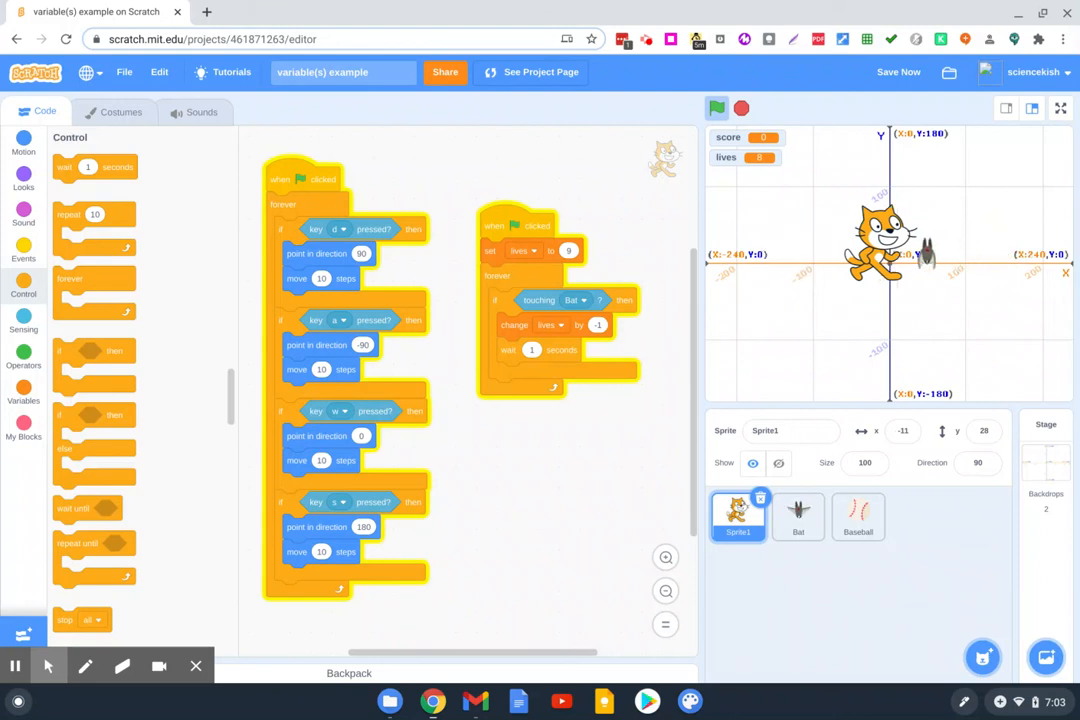
pyautogui.press('a')
pyautogui.press('a')
pyautogui.press('a')
pyautogui.press('d')
pyautogui.press('d')
pyautogui.press('d')
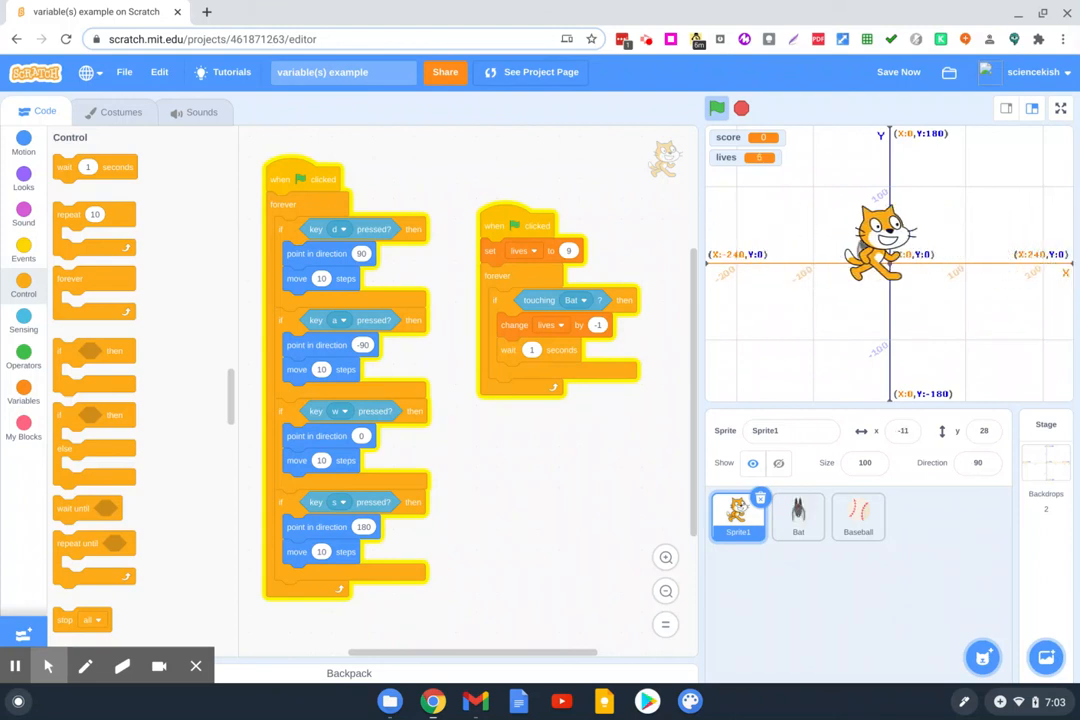
pyautogui.press('a')
pyautogui.press('a')
pyautogui.press('a')
pyautogui.press('a')
pyautogui.press('a')
pyautogui.press('a')
pyautogui.press('a')
pyautogui.press('a')
pyautogui.press('a')
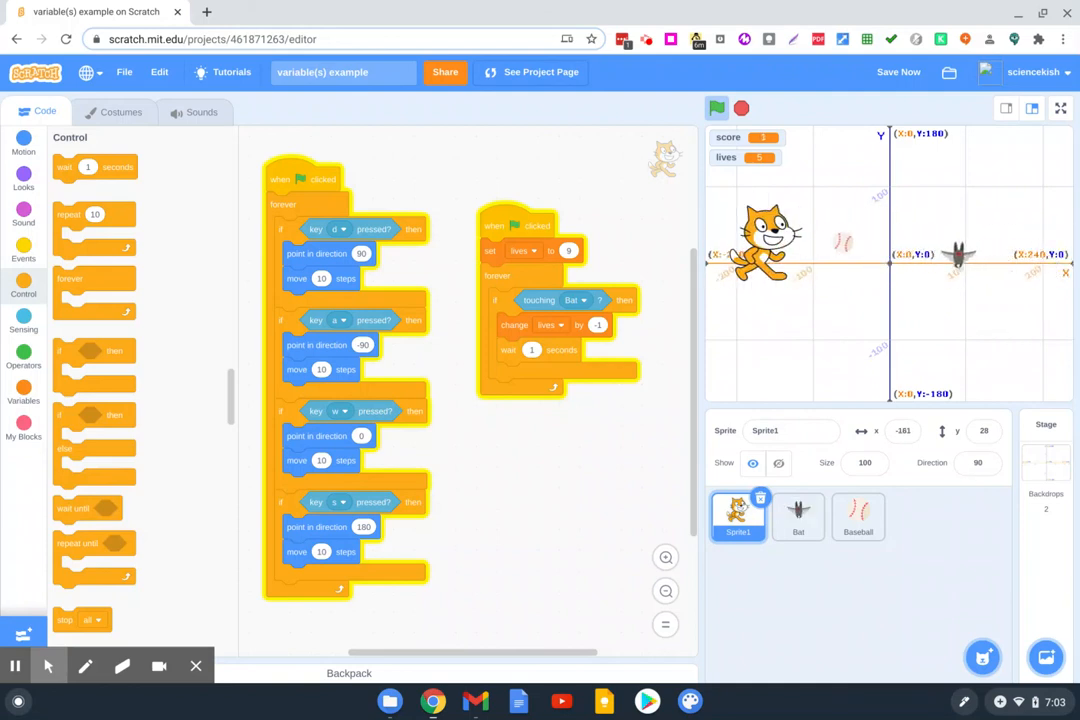
pyautogui.press('d')
pyautogui.press('d')
pyautogui.press('d')
pyautogui.press('d')
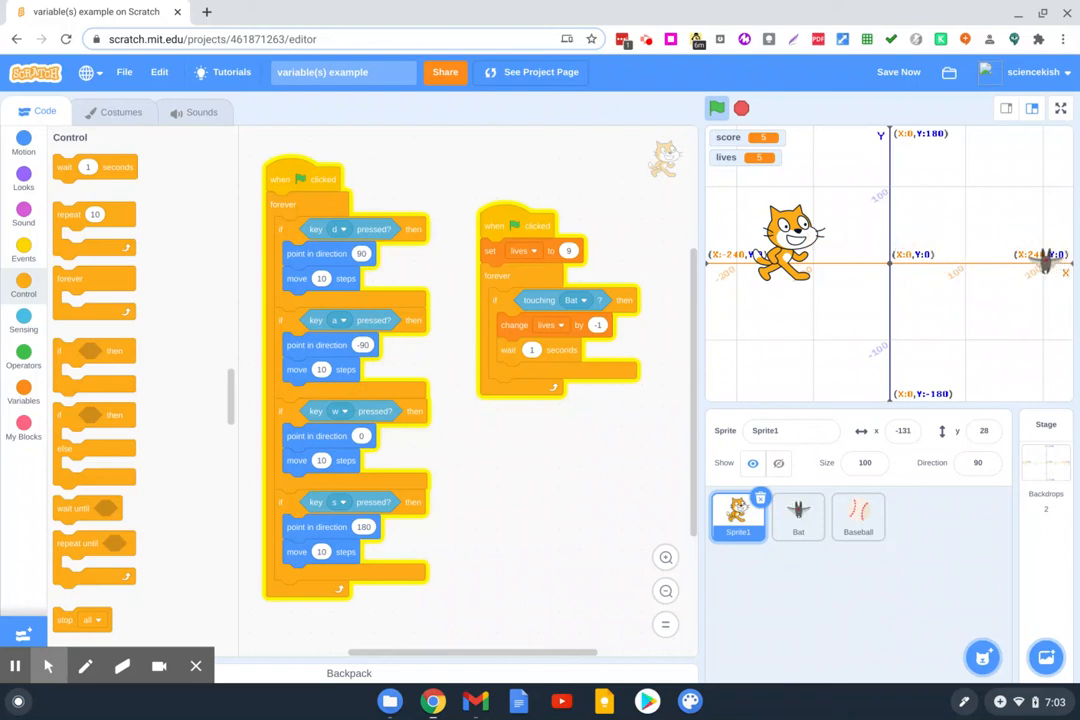
pyautogui.press('d')
pyautogui.press('d')
pyautogui.press('d')
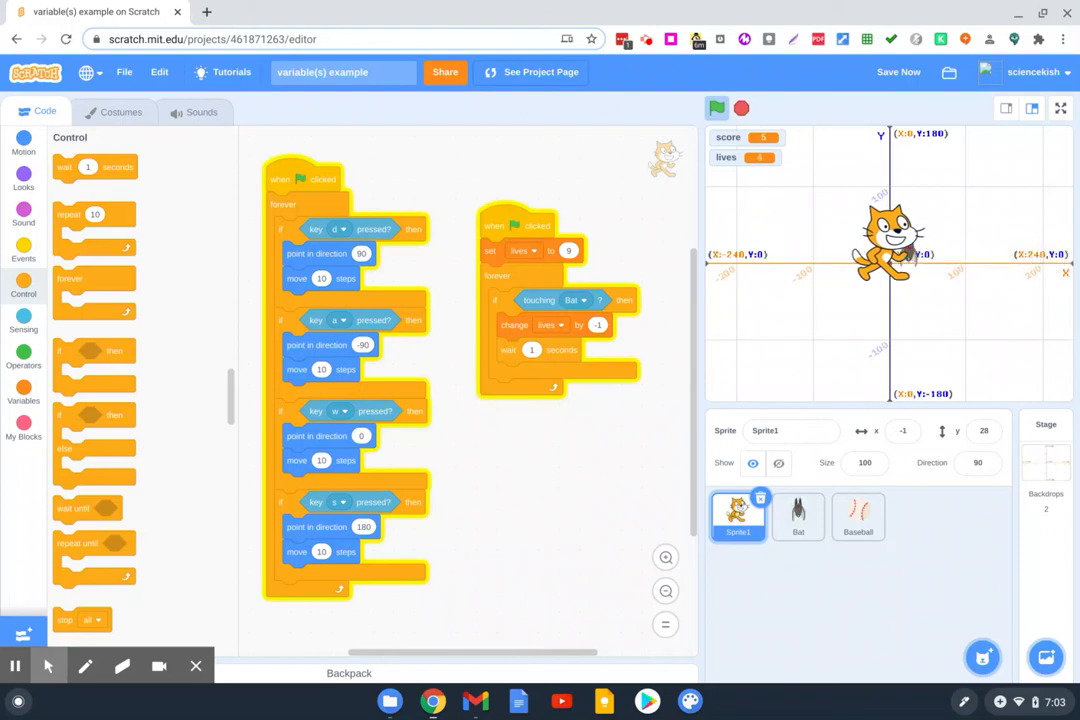
pyautogui.press('d')
pyautogui.press('d')
pyautogui.press('d')
pyautogui.press('a')
pyautogui.press('a')
pyautogui.press('a')
pyautogui.press('a')
pyautogui.press('a')
pyautogui.press('a')
pyautogui.press('a')
pyautogui.press('d')
pyautogui.press('d')
pyautogui.press('d')
pyautogui.press('d')
pyautogui.press('d')
pyautogui.press('d')
pyautogui.press('d')
pyautogui.press('d')
pyautogui.press('d')
pyautogui.press('a')
pyautogui.press('a')
pyautogui.press('a')
pyautogui.press('a')
pyautogui.press('a')
pyautogui.press('a')
pyautogui.press('a')
pyautogui.press('a')
pyautogui.press('a')
pyautogui.press('d')
pyautogui.press('d')
pyautogui.press('d')
pyautogui.press('d')
pyautogui.press('d')
pyautogui.press('d')
pyautogui.press('d')
pyautogui.press('a')
pyautogui.press('a')
pyautogui.press('a')
pyautogui.press('a')
pyautogui.press('a')
pyautogui.press('a')
pyautogui.press('a')
pyautogui.press('a')
pyautogui.press('a')
pyautogui.press('a')
pyautogui.press('a')
pyautogui.press('a')
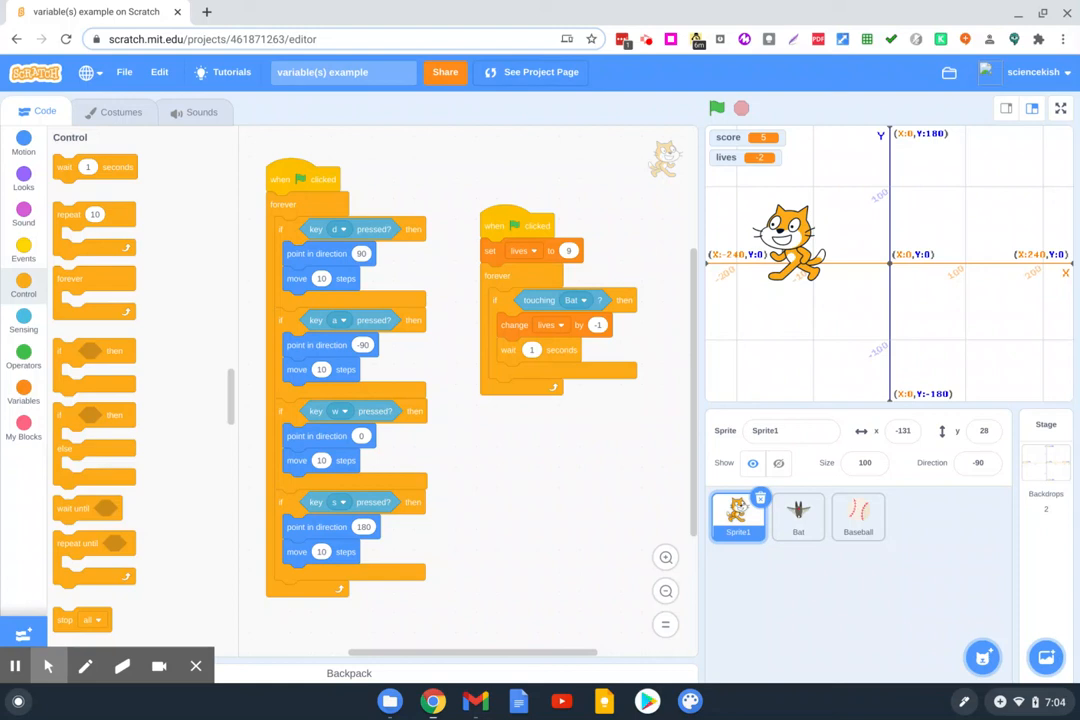
# Step: On the Baseball sprite, add wait 1 seconds after change score by 1
pyautogui.click(858, 515)
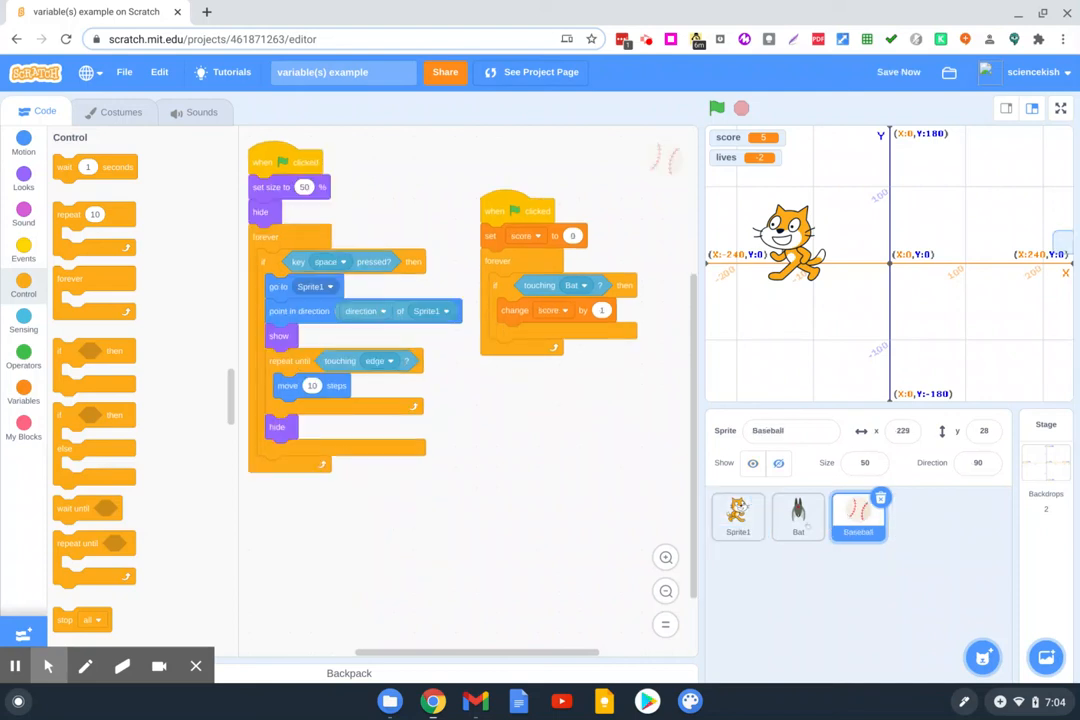
pyautogui.moveTo(63, 167); pyautogui.dragTo(510, 338)
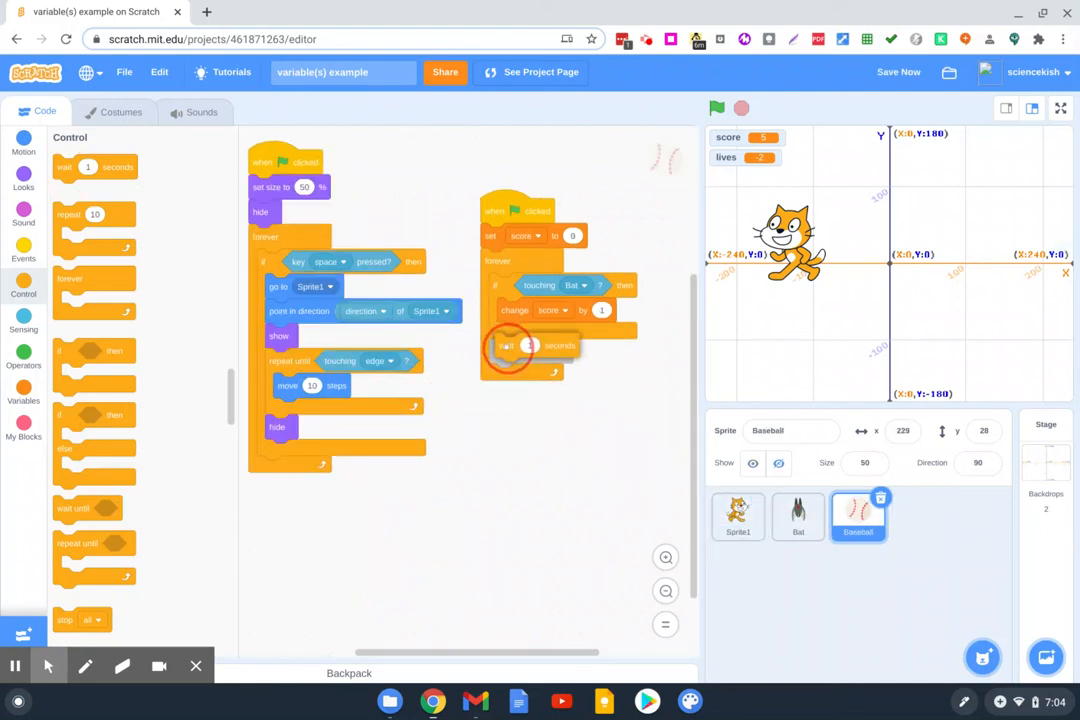